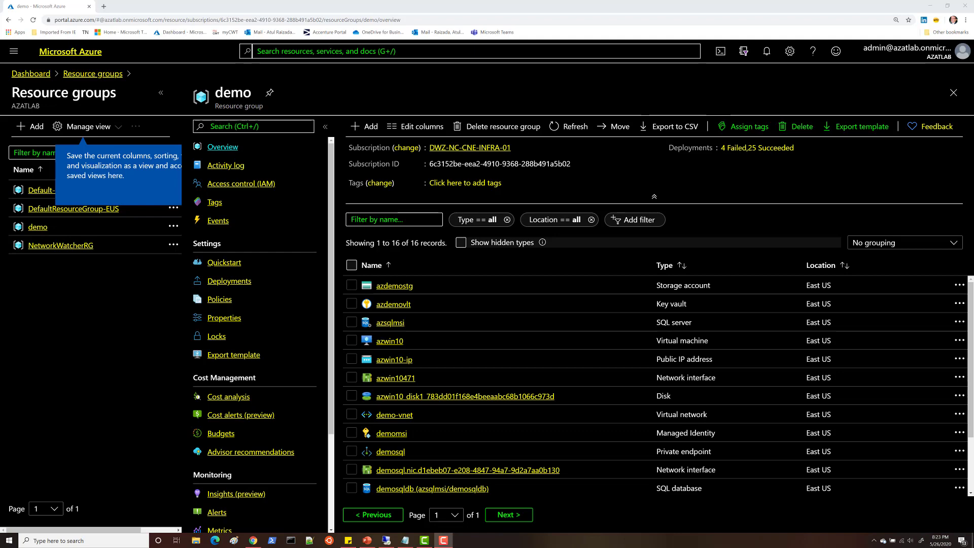
Step: Start a new virtual machine in the demo resource group from the Marketplace Compute category
click(367, 131)
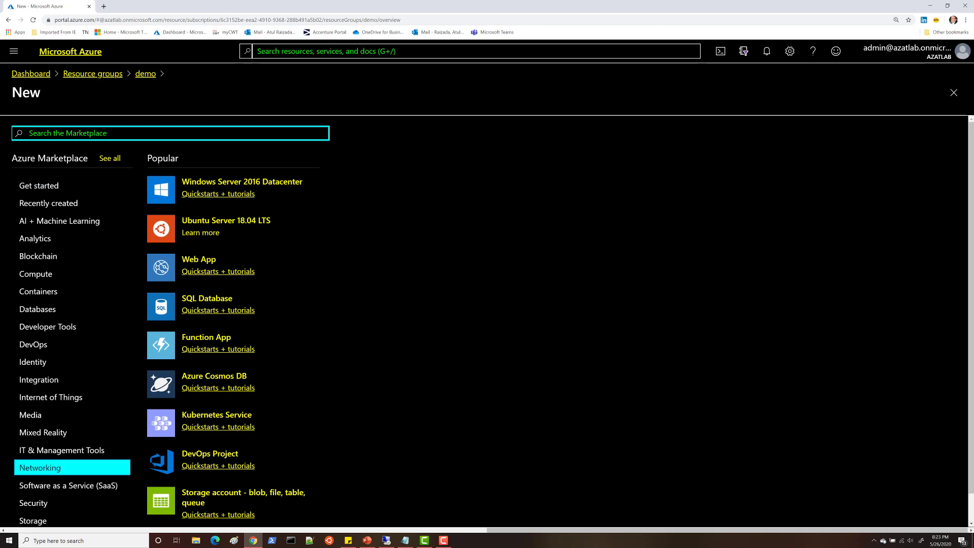
click(36, 274)
click(203, 182)
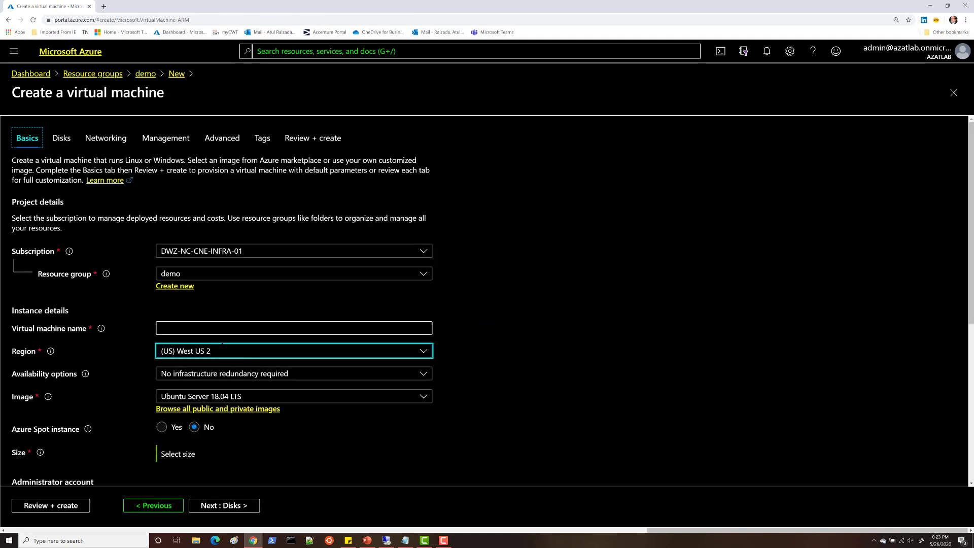
Step: Name the VM testdemo and set its region to (US) East US
click(254, 328)
text(testde)
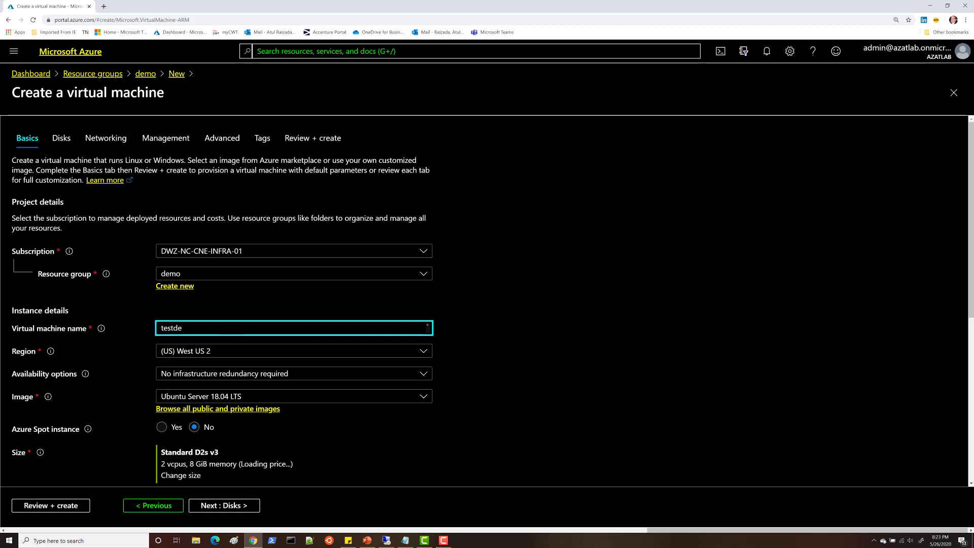
text(mo)
click(209, 351)
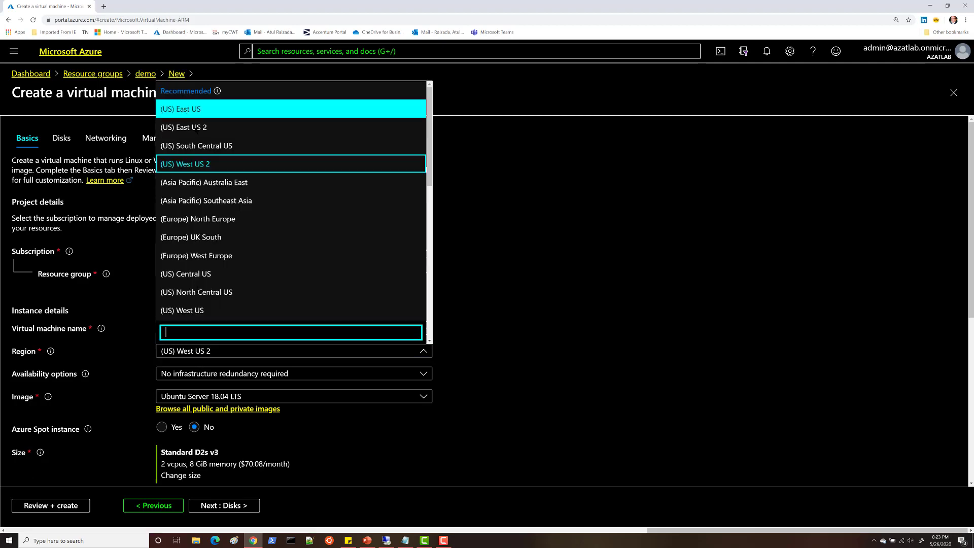
click(188, 109)
Step: Choose the Windows 10 Pro, Version 1809 image and move on to the Disks settings
scroll(187, 109, down, 2)
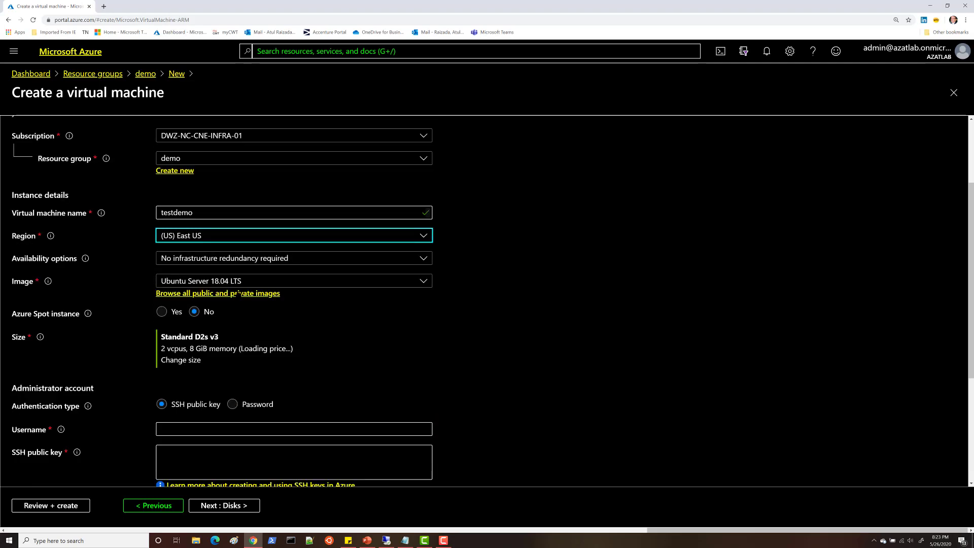
click(238, 282)
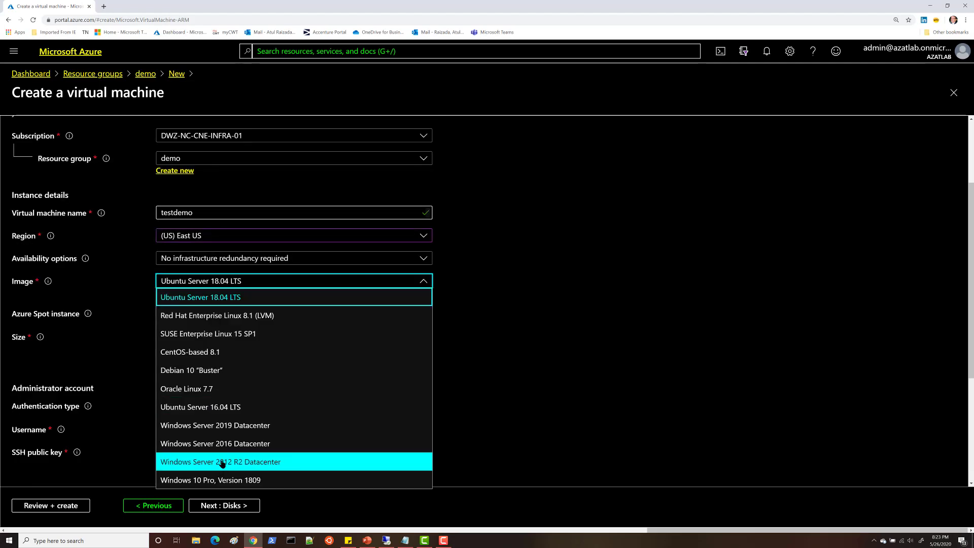
key(Escape)
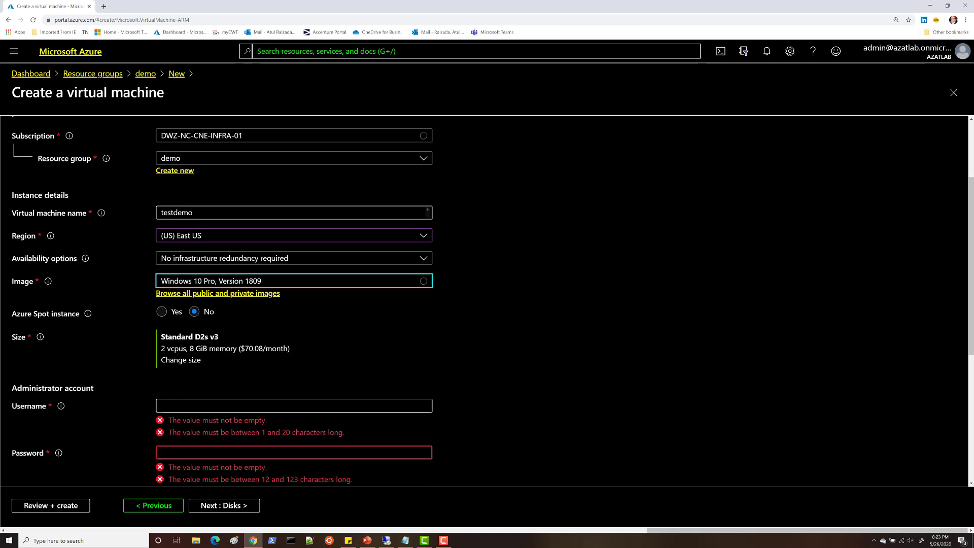
scroll(179, 418, down, 3)
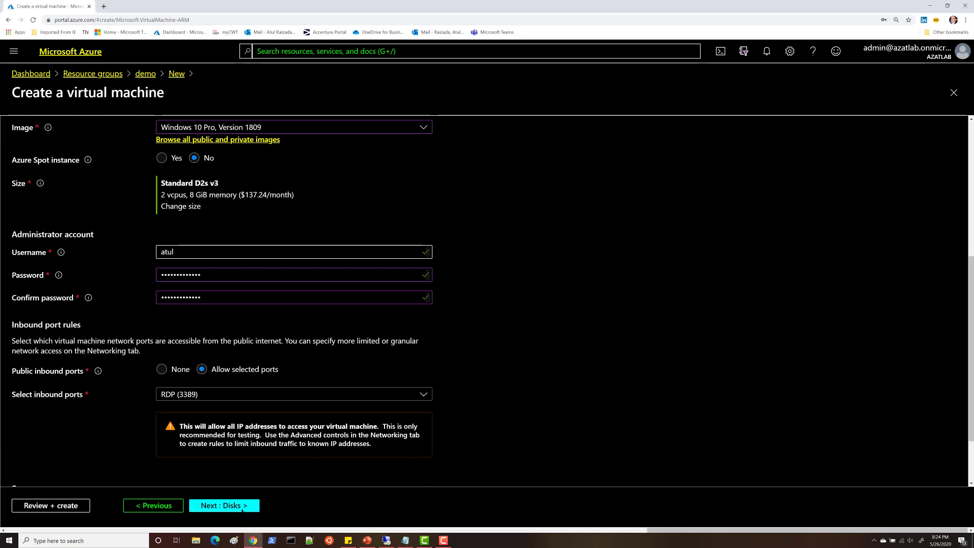
click(242, 510)
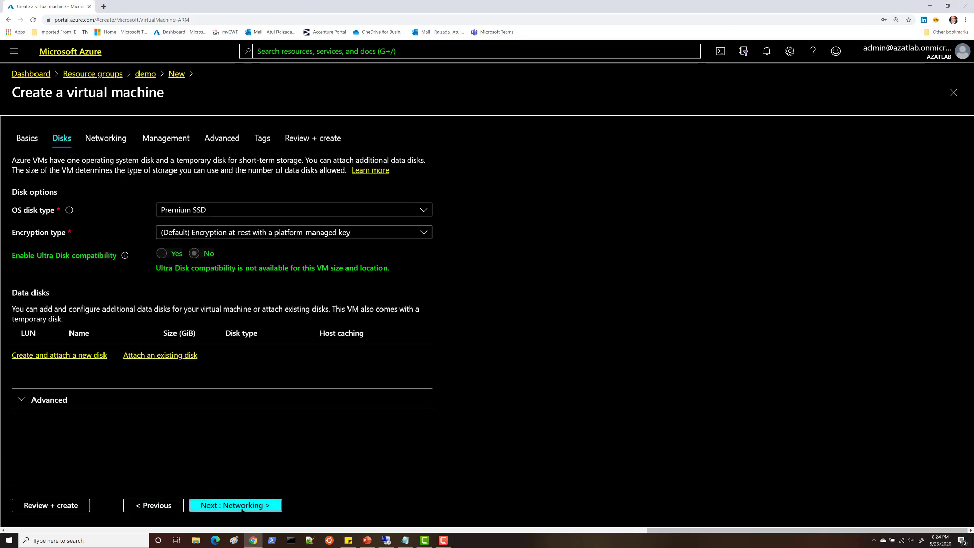
Step: Give the NIC a Basic network security group allowing RDP (3389), then continue to Management
click(242, 507)
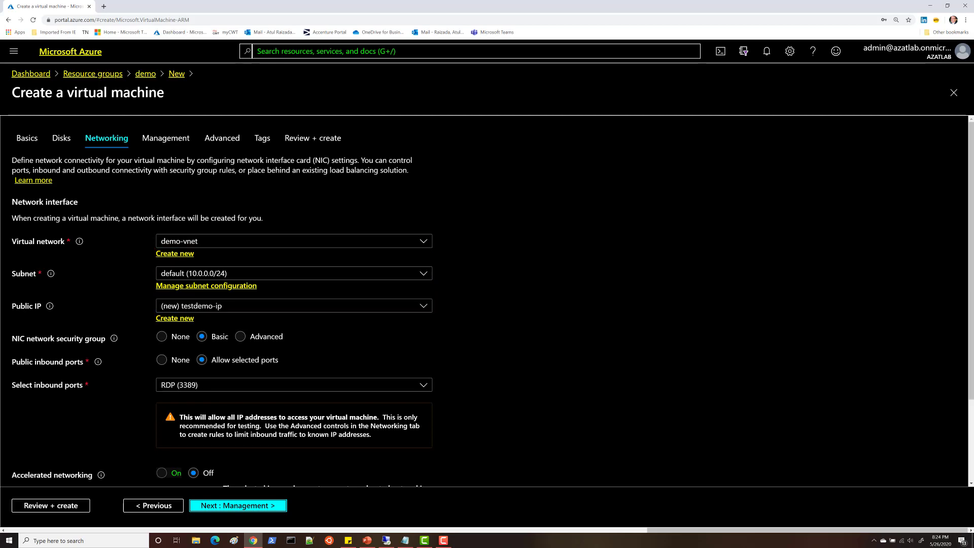
click(162, 338)
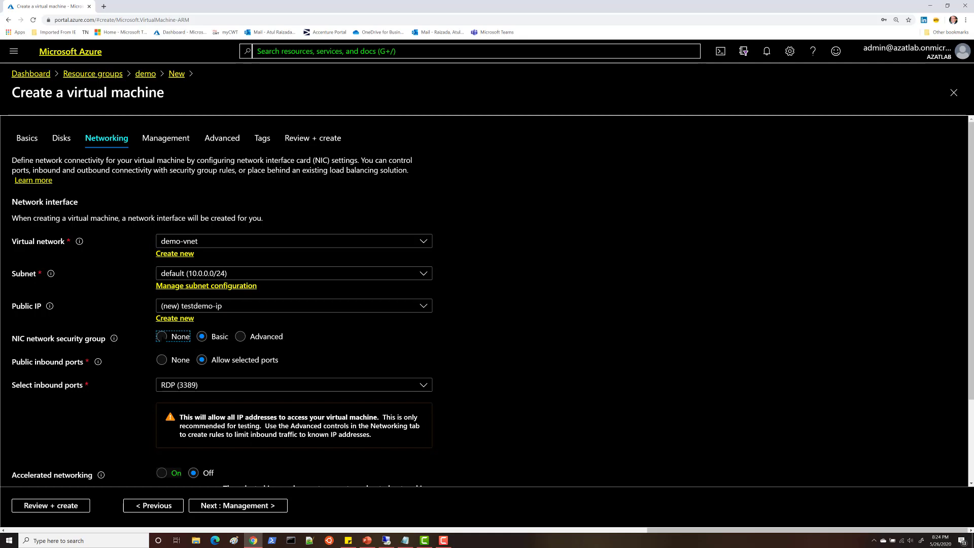
click(202, 336)
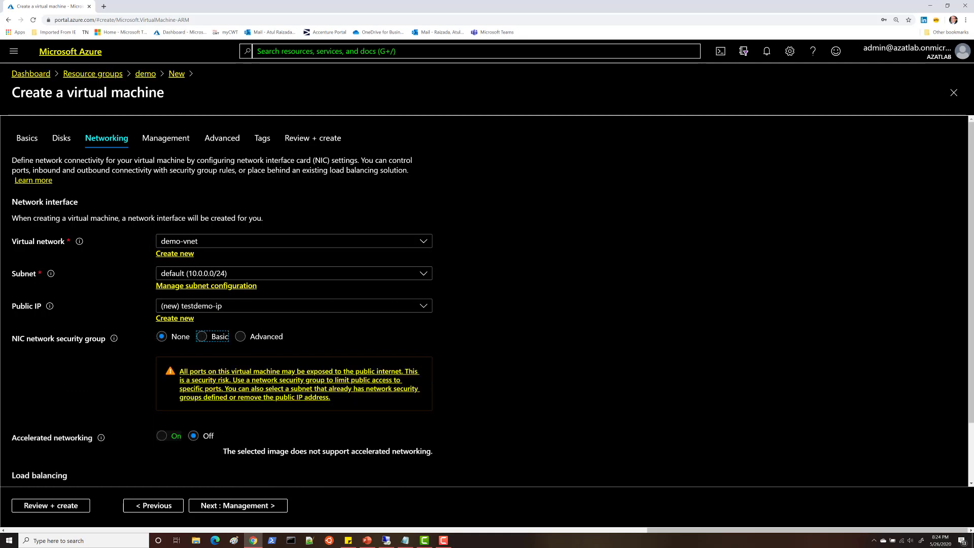
scroll(487, 300, down, 2)
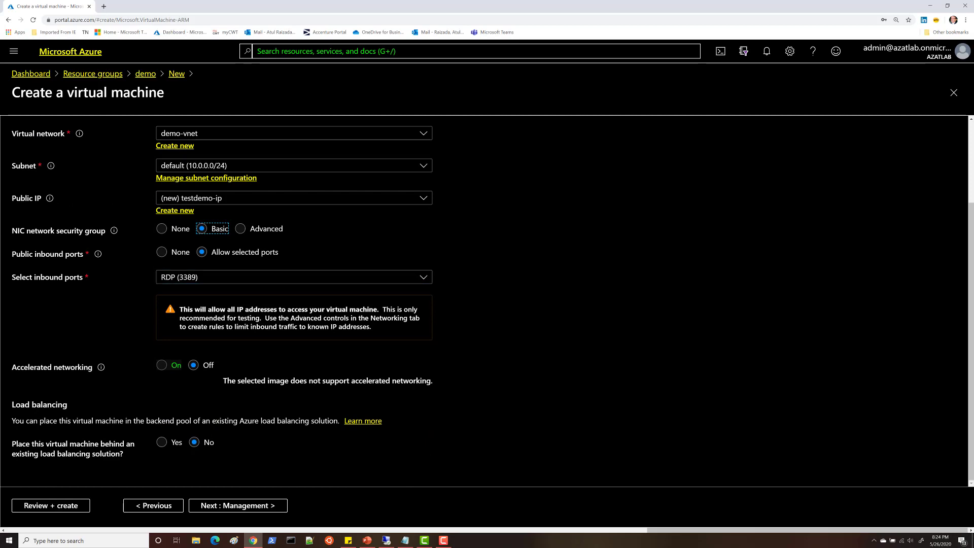
click(251, 506)
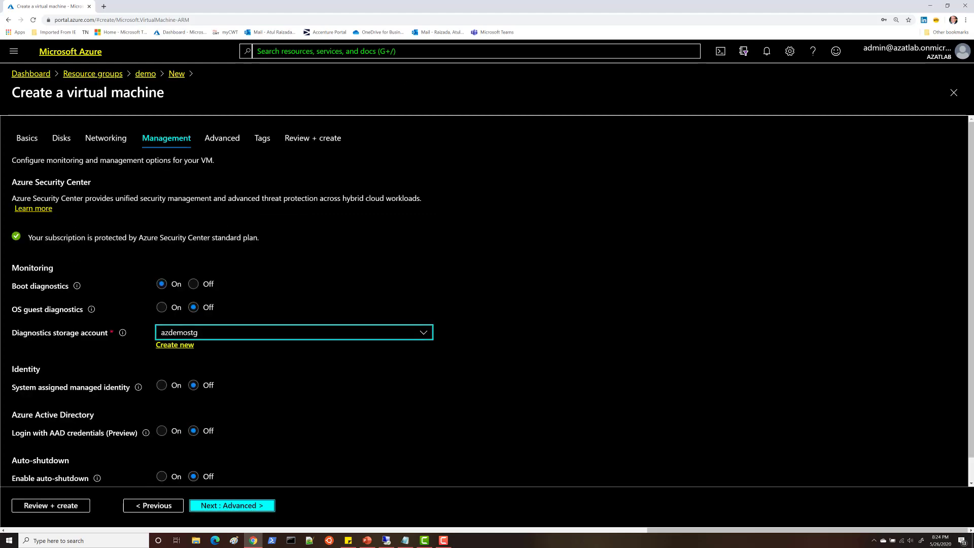
Step: Turn boot diagnostics off and managed identity on, then discard the testdemo form for demo
click(194, 285)
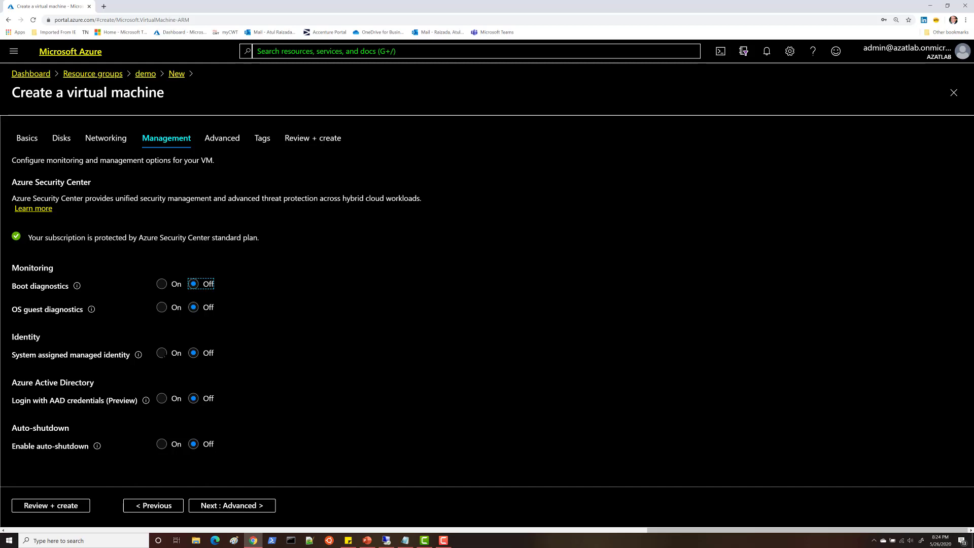
click(162, 353)
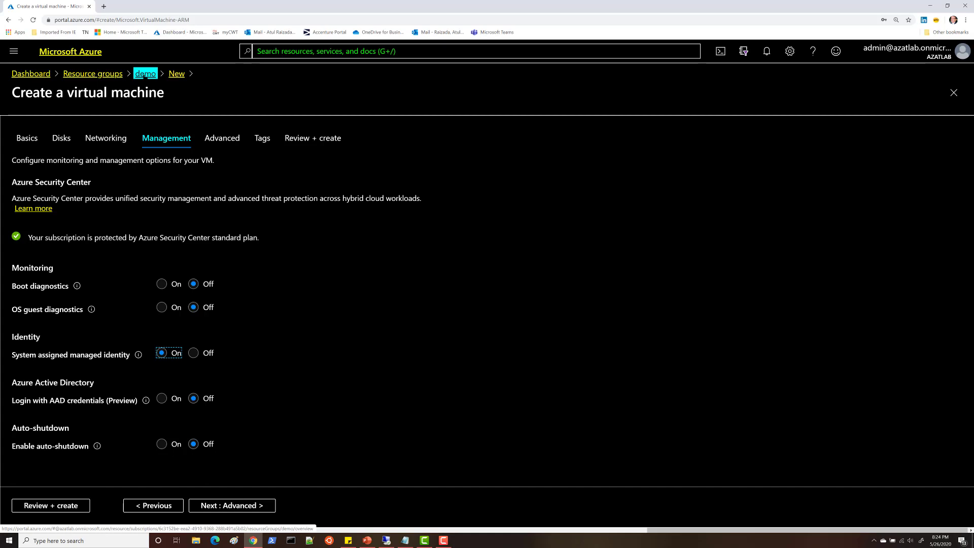
click(145, 75)
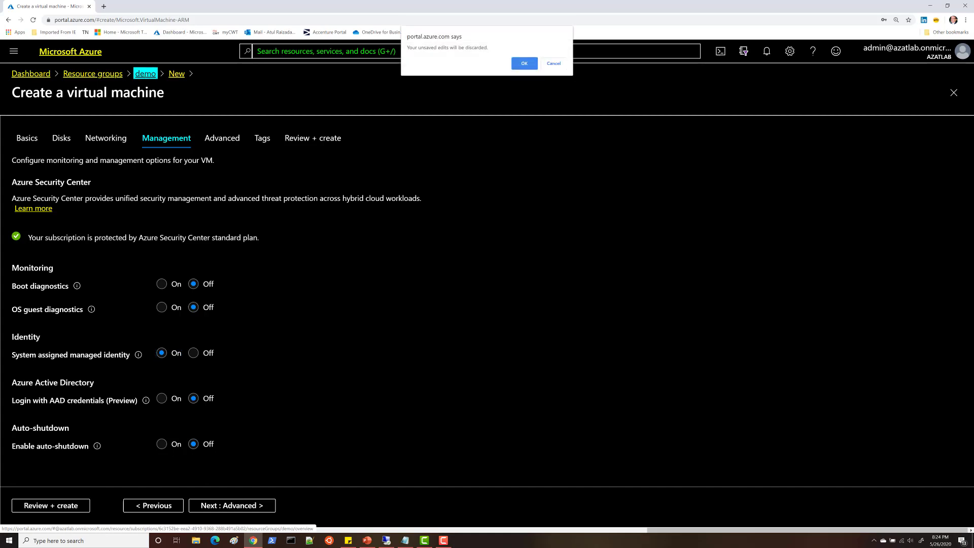
click(523, 64)
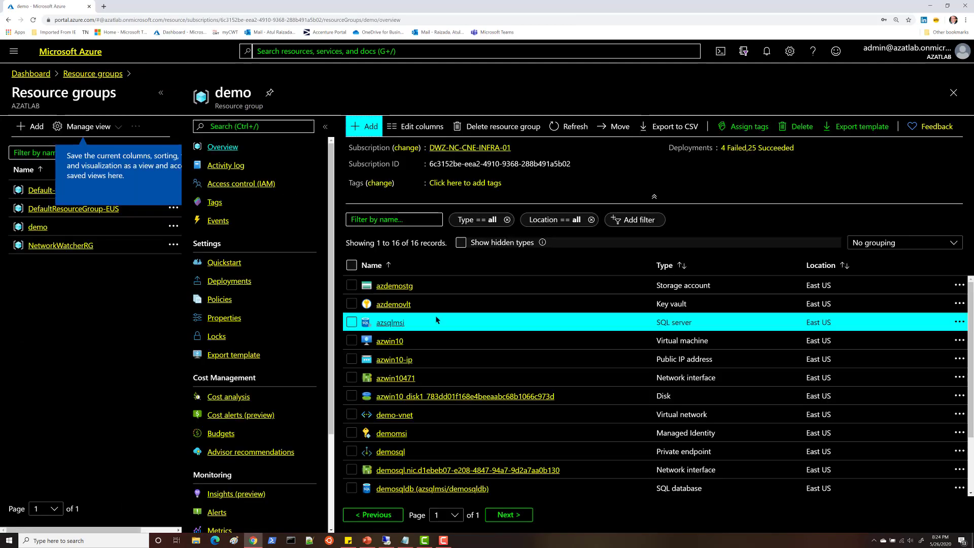
Step: Open the azwin10 virtual machine's Identity page from the demo resource list
click(390, 342)
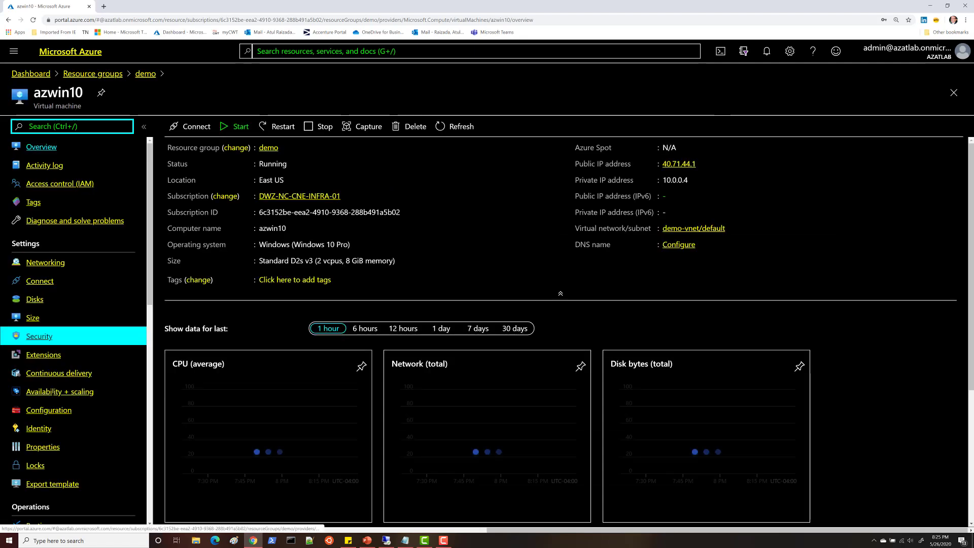
click(46, 431)
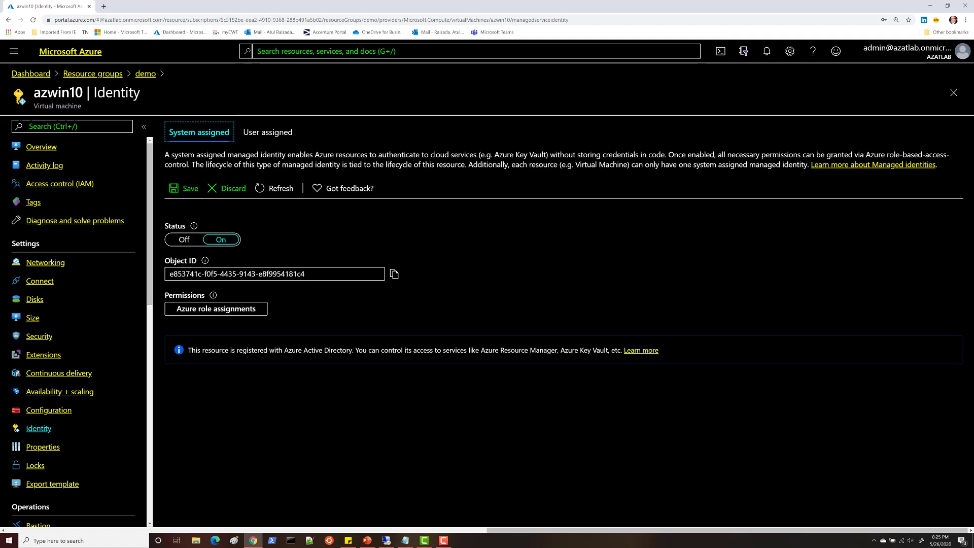
Step: Check azwin10's system-assigned identity Status toggle, then bring up the portal navigation menu
click(175, 241)
click(14, 51)
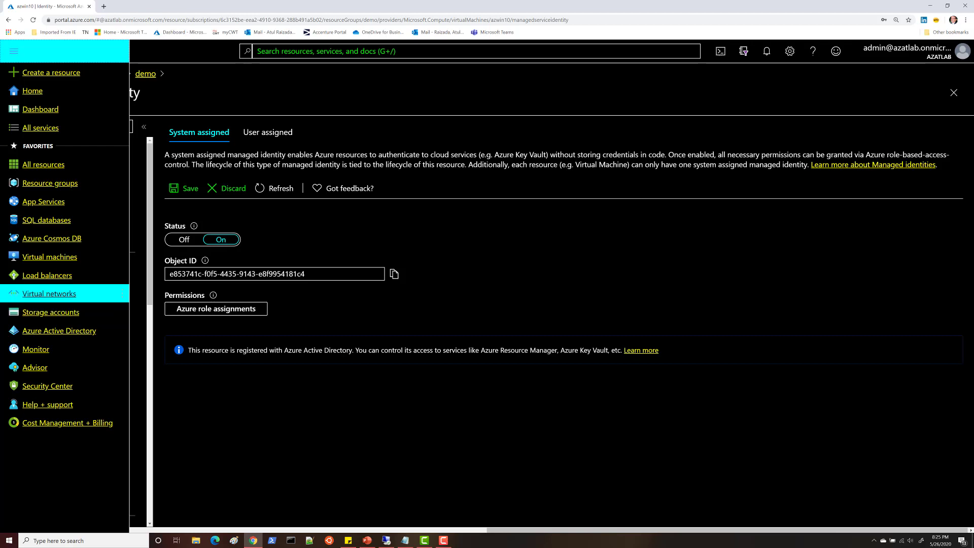
Step: Filter Azure AD Enterprise applications to All Applications and search for 'azwi'
click(52, 333)
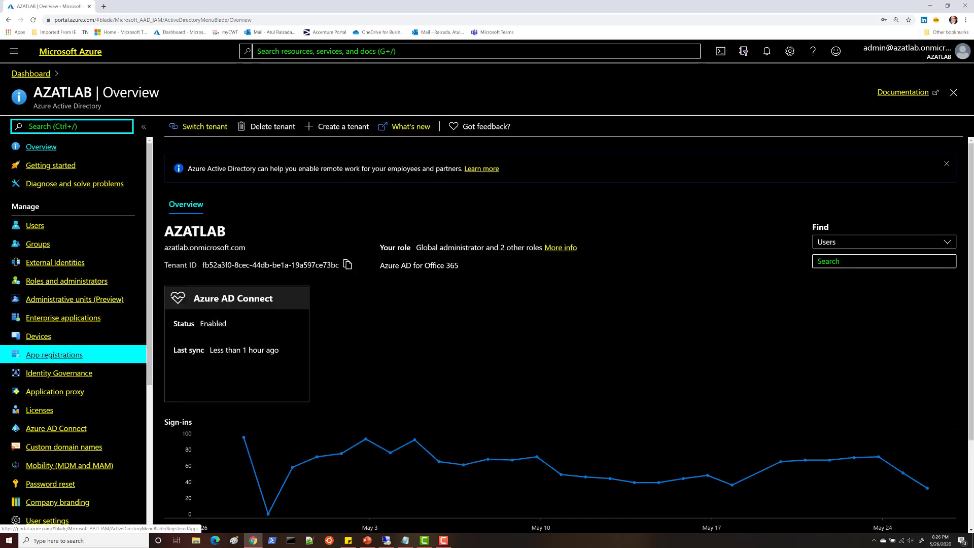
click(56, 322)
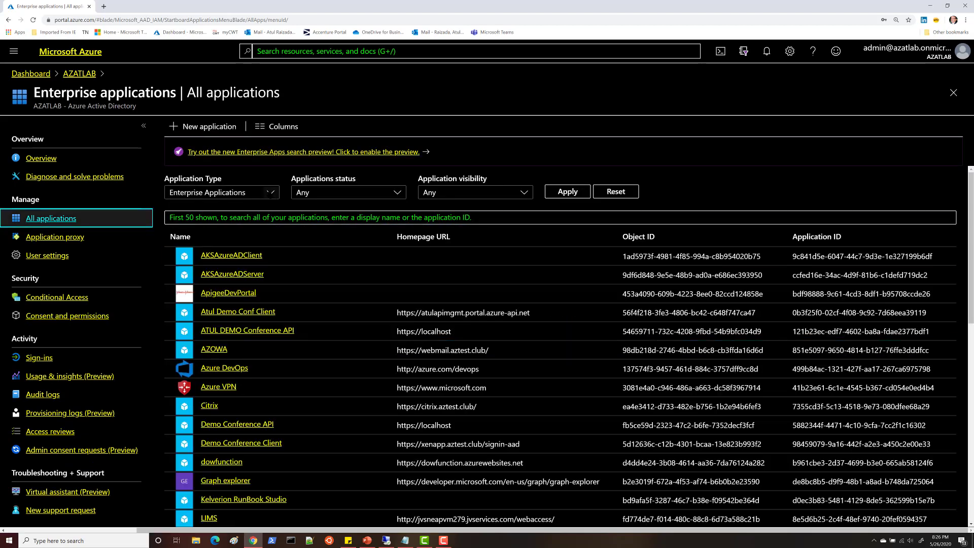
click(269, 193)
click(210, 247)
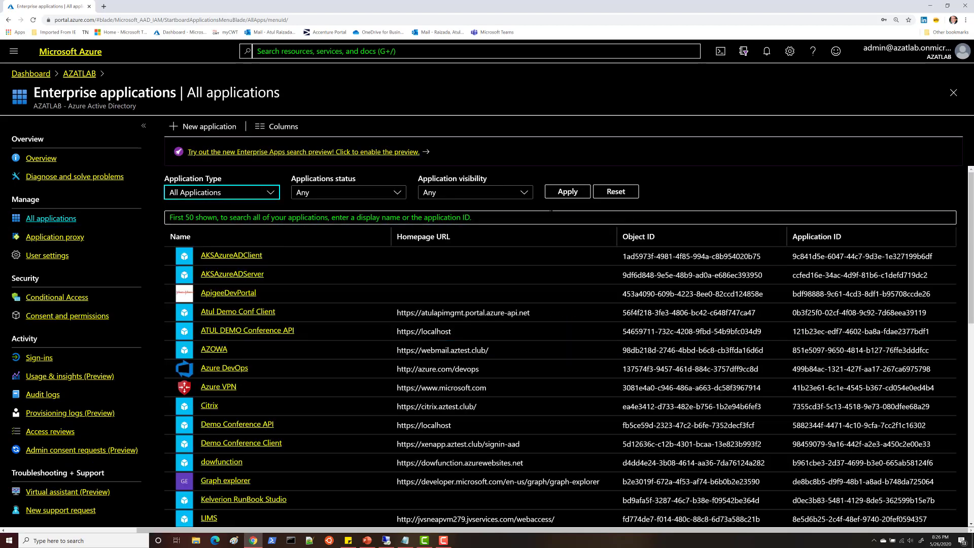
click(569, 194)
click(348, 218)
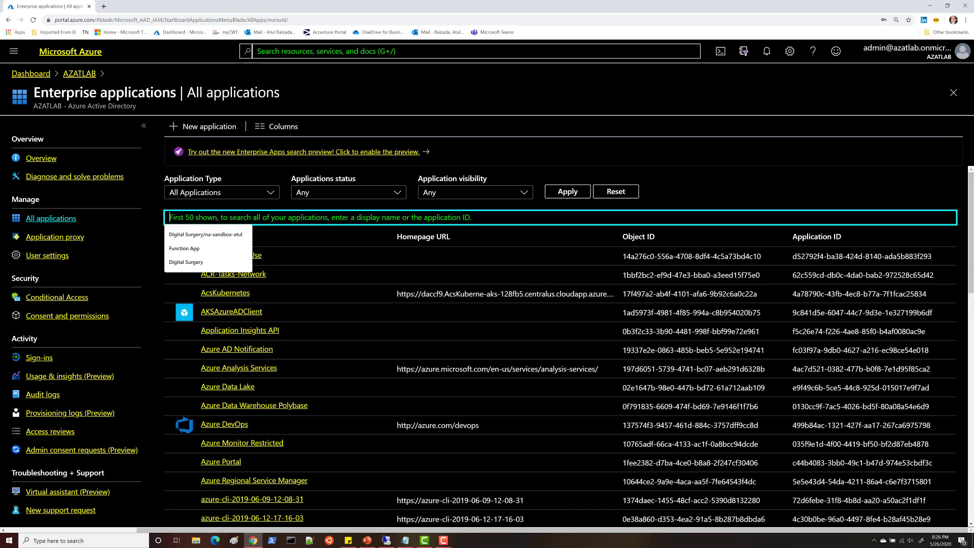
text(azwi)
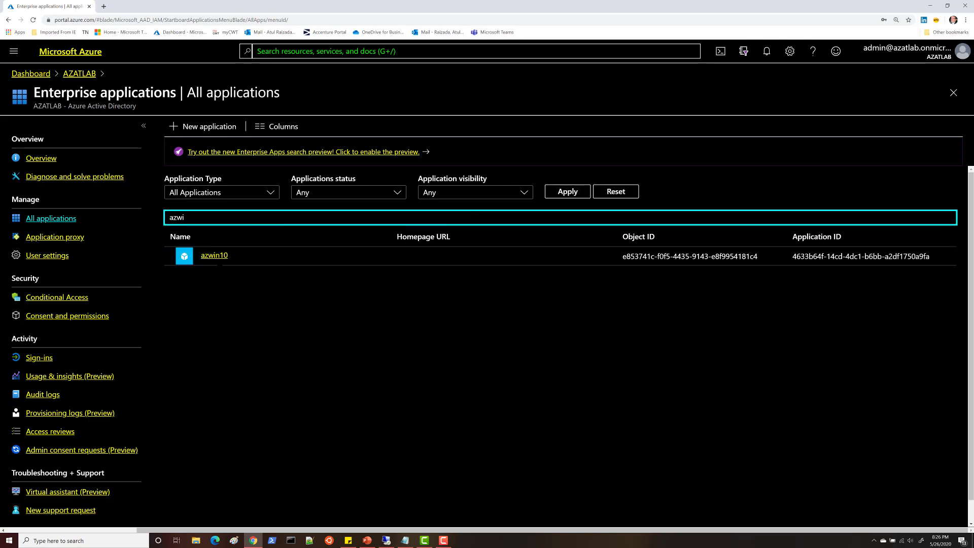
Step: View the azwin10 enterprise application's overview, then return to AZATLAB and list resource groups
click(218, 259)
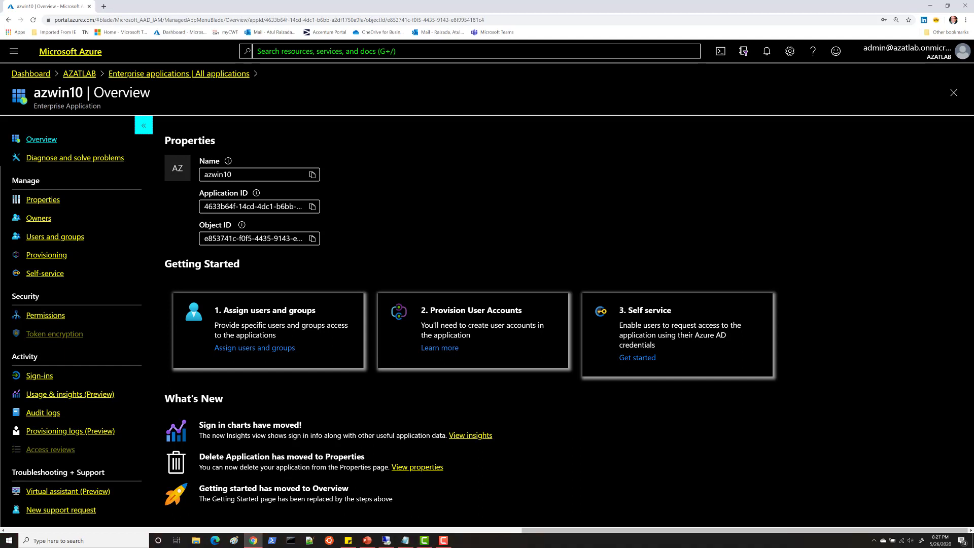
click(79, 74)
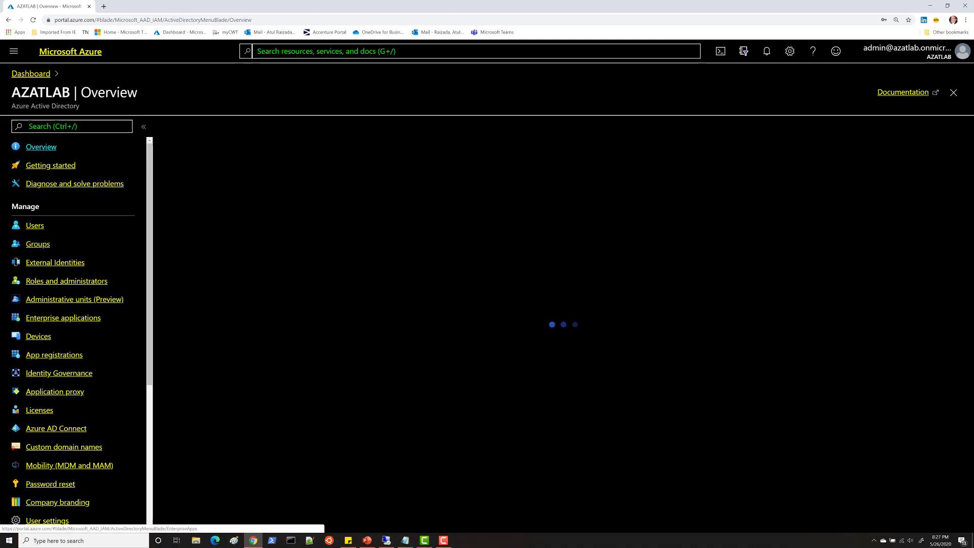
click(13, 51)
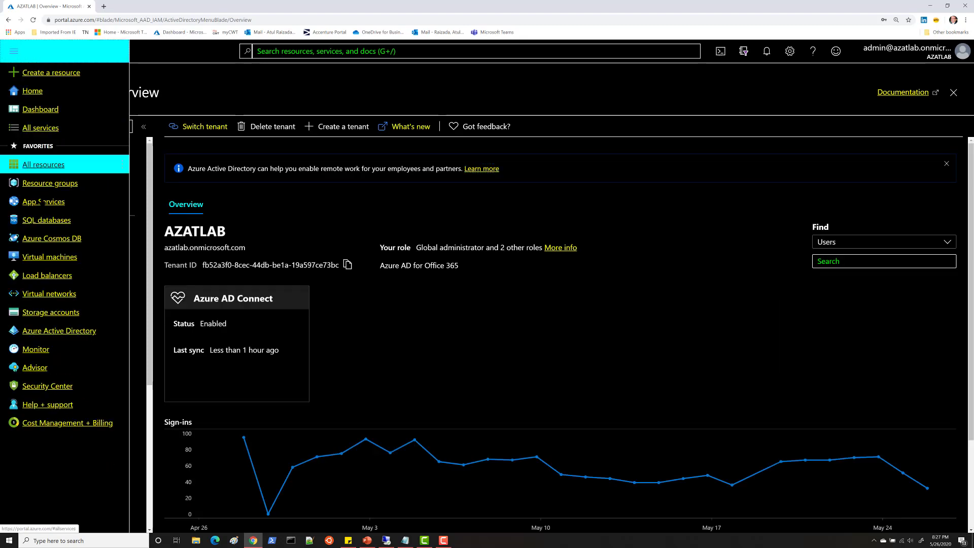
click(47, 182)
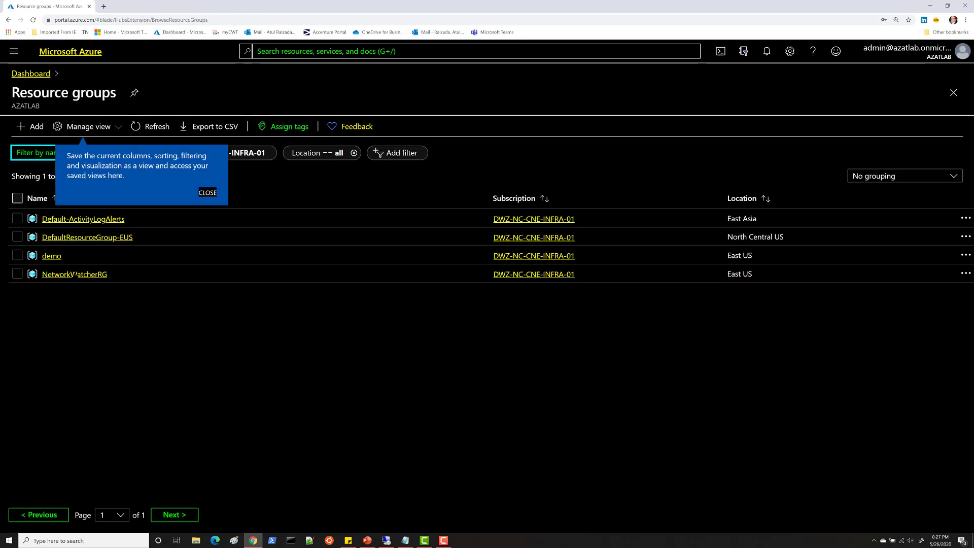
Step: Open the demo resource group's Access control (IAM) page
click(51, 256)
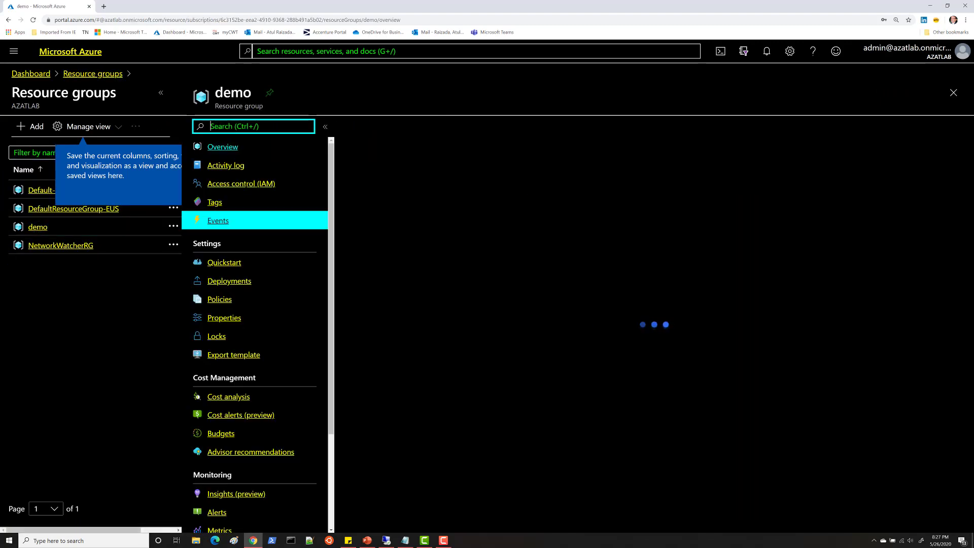
click(247, 187)
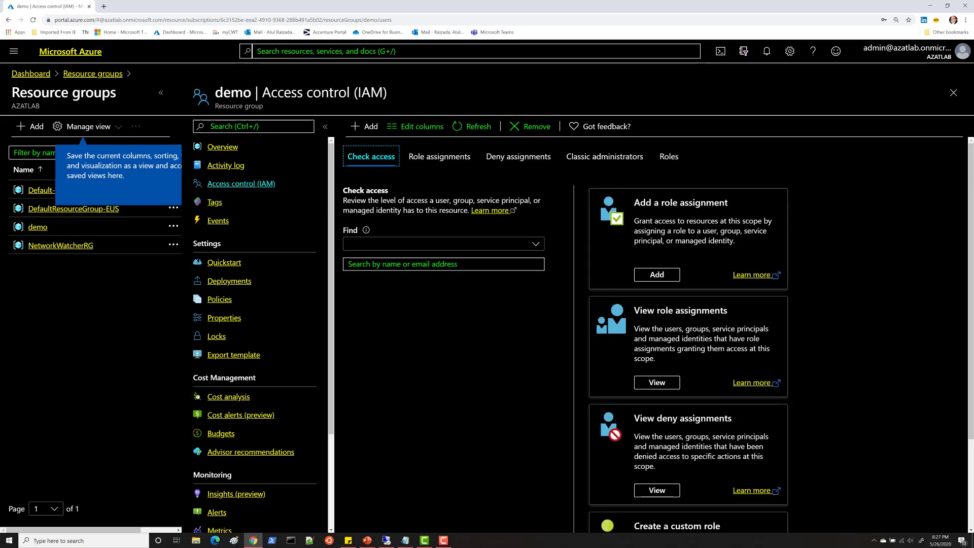
click(359, 127)
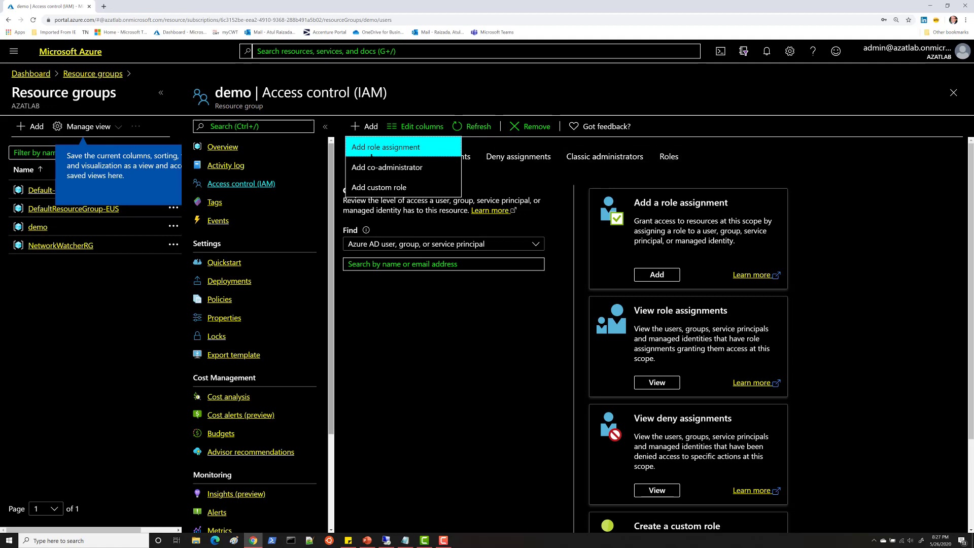
click(386, 147)
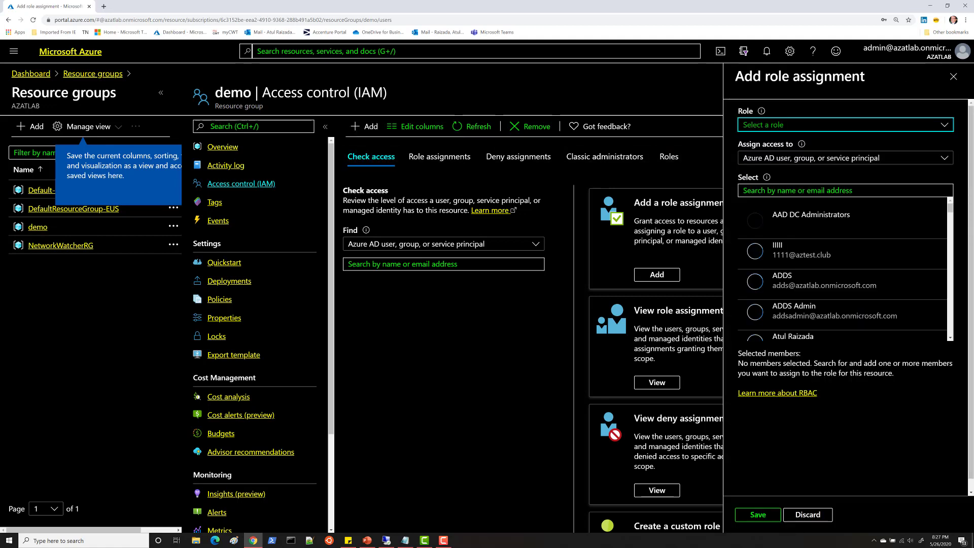
click(944, 127)
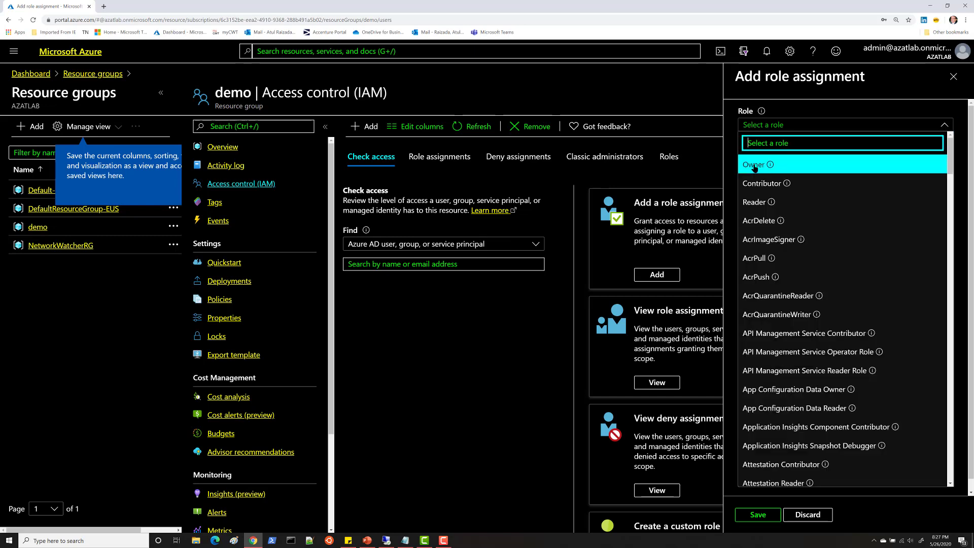
click(754, 166)
click(754, 195)
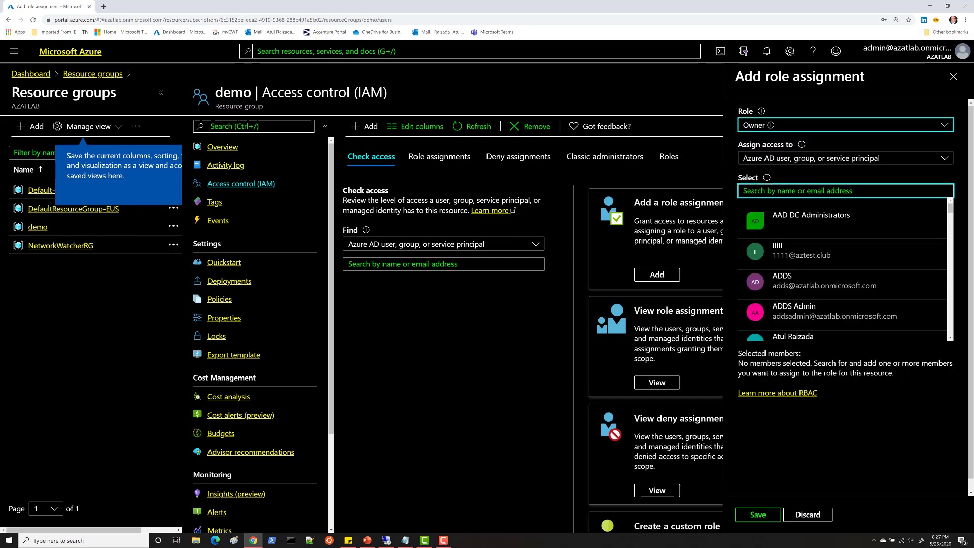
text(az)
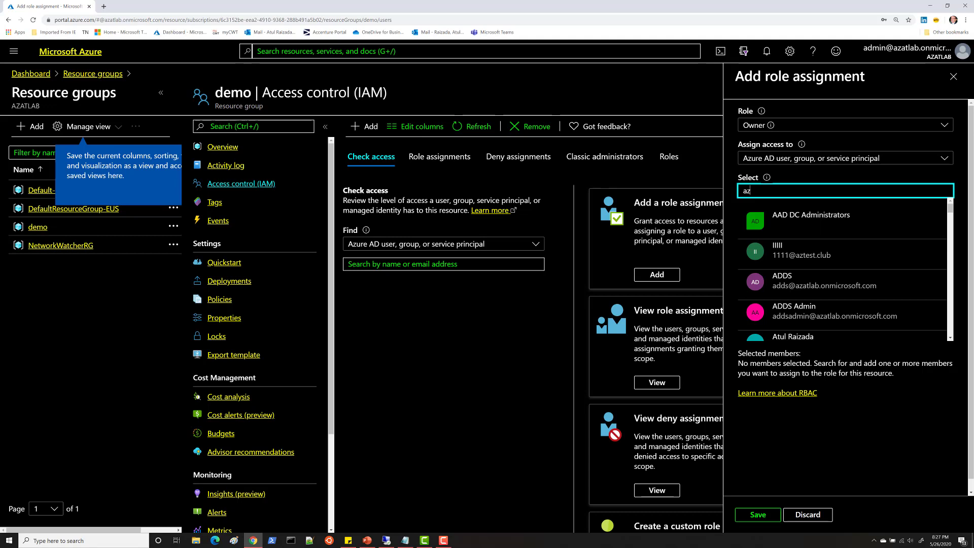
text(win1)
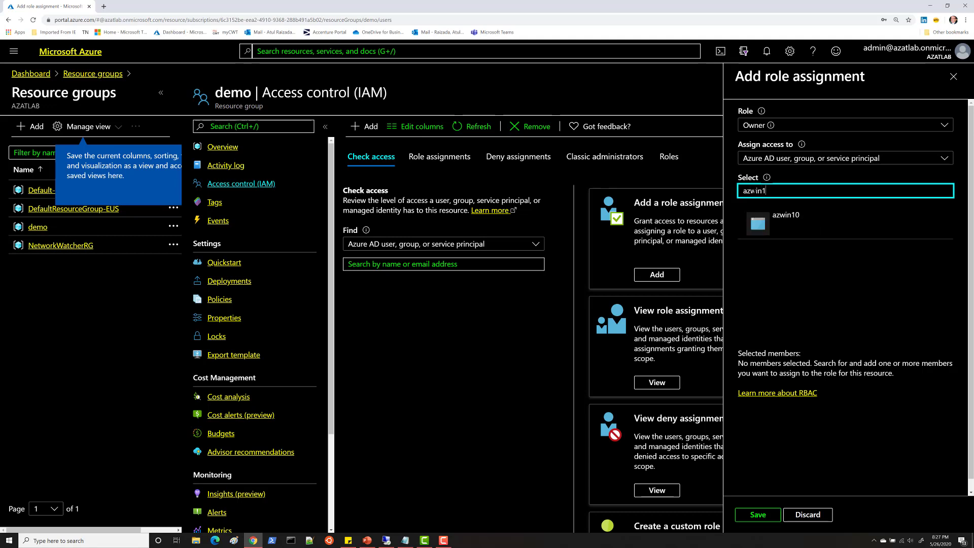
click(765, 225)
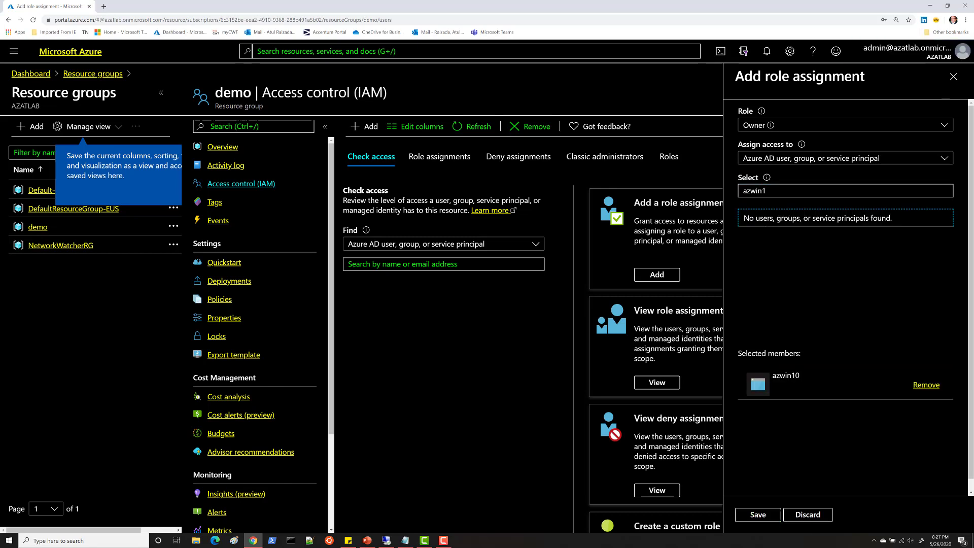
click(954, 77)
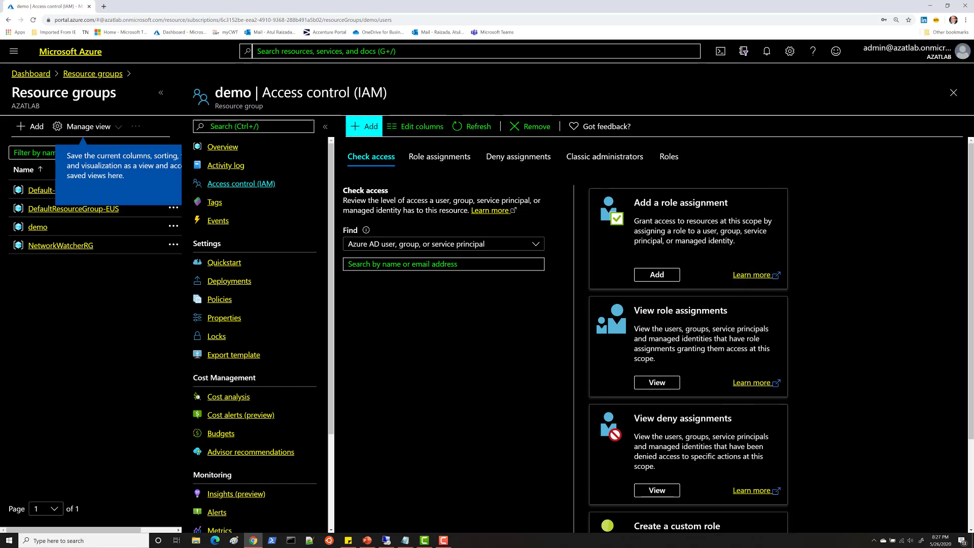
Step: Search Check access for 'azwin' and view azwin10's Contributor assignment on demo
click(359, 264)
text(azwin)
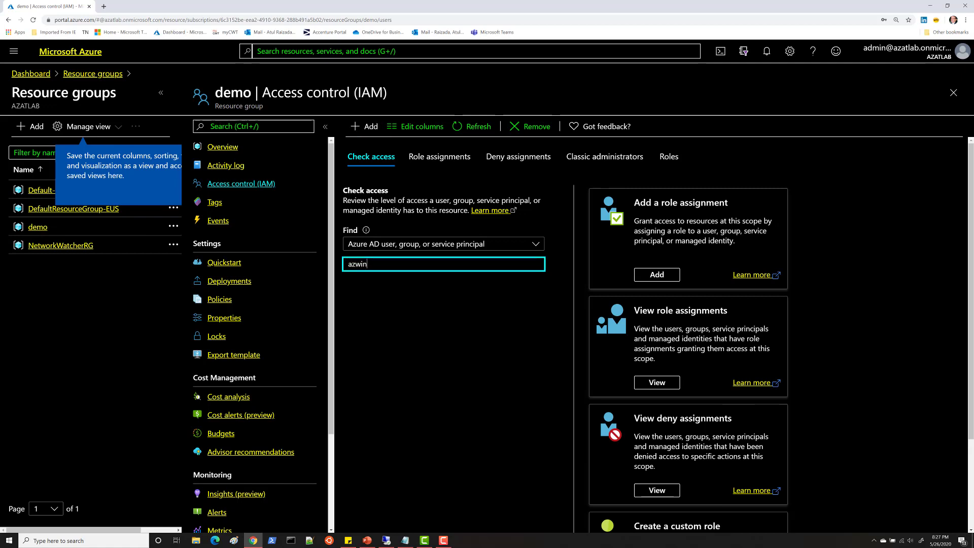
click(375, 296)
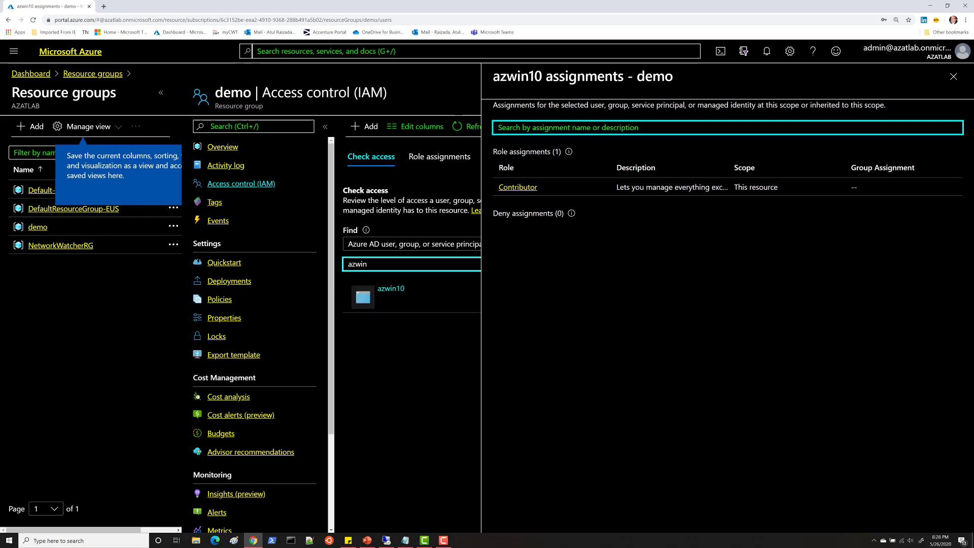
click(409, 293)
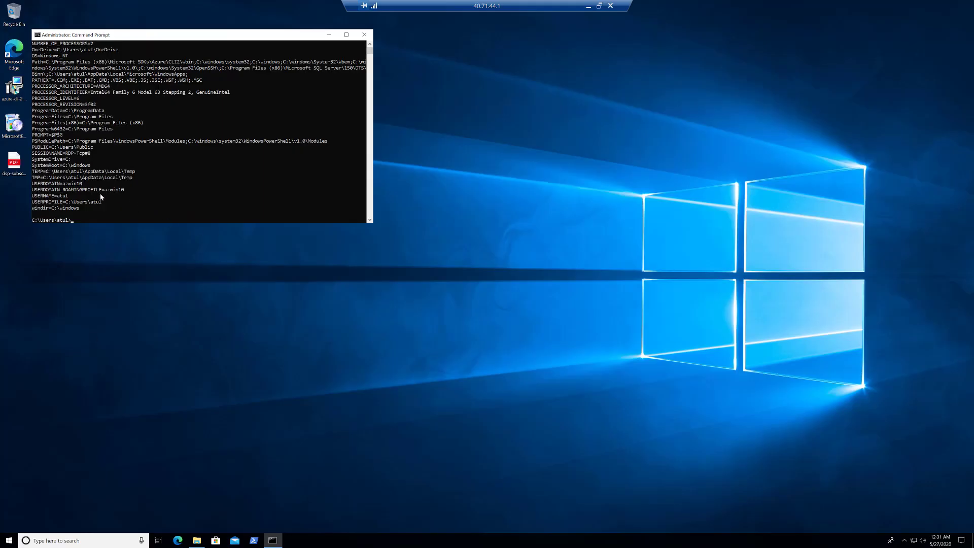
Step: Highlight the signed-in user name in the Command Prompt set output
click(64, 184)
drag(57, 196, 69, 199)
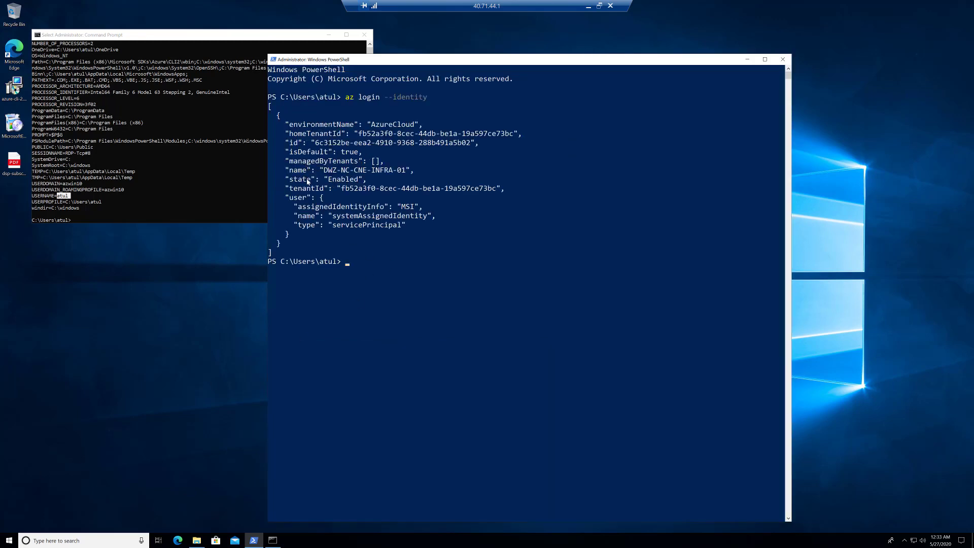
Step: Highlight the identity's account type value in the az login output
click(302, 210)
drag(333, 226, 397, 233)
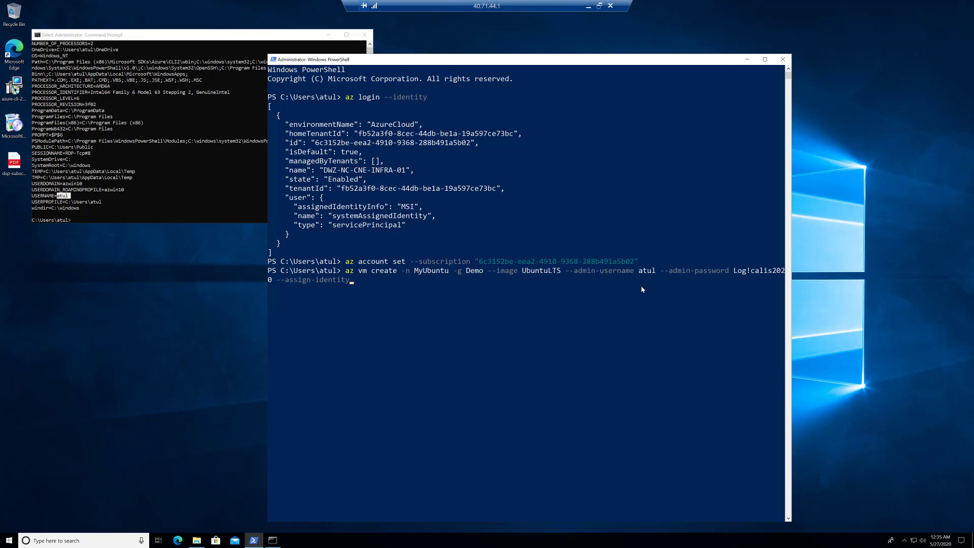
Step: Run az vm create for MyUbuntu, then highlight the --assign-identity option in the command
click(451, 279)
key(Return)
key(Left)
key(Right)
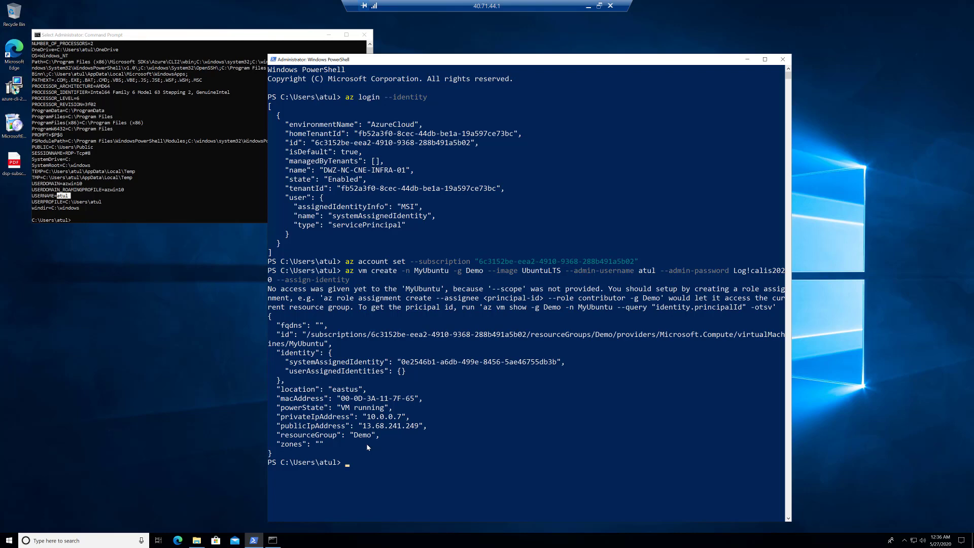
click(279, 283)
drag(354, 282, 279, 282)
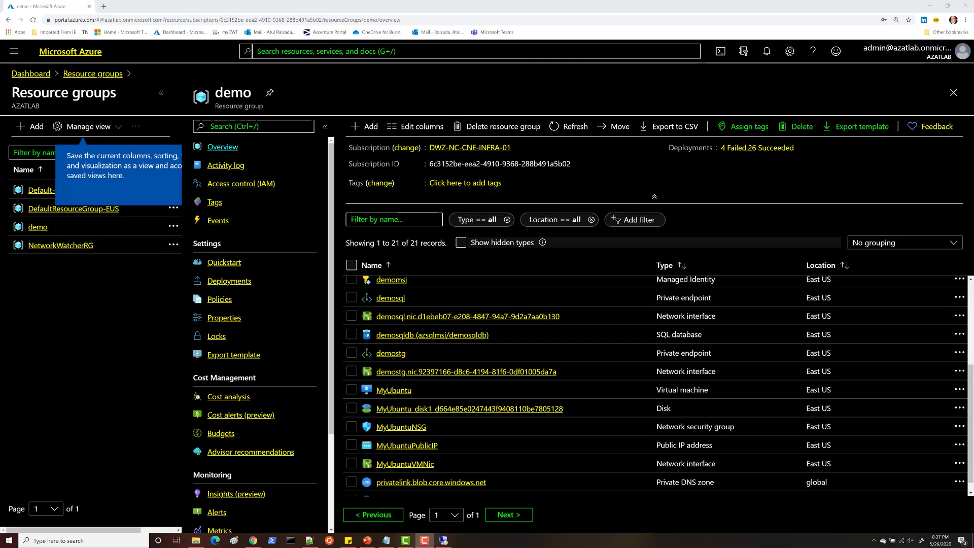
Step: Open MyUbuntu's Identity page to check its system-assigned managed identity
click(401, 391)
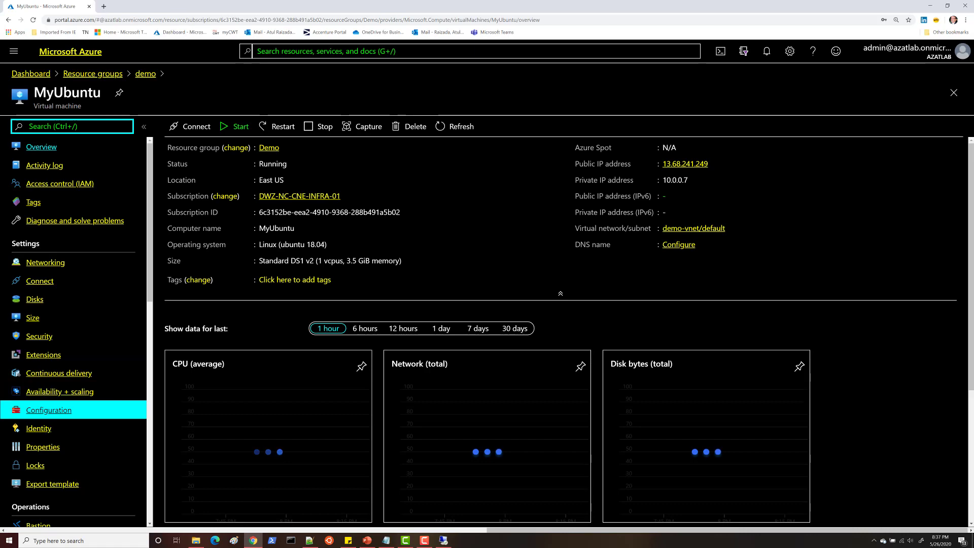
click(41, 429)
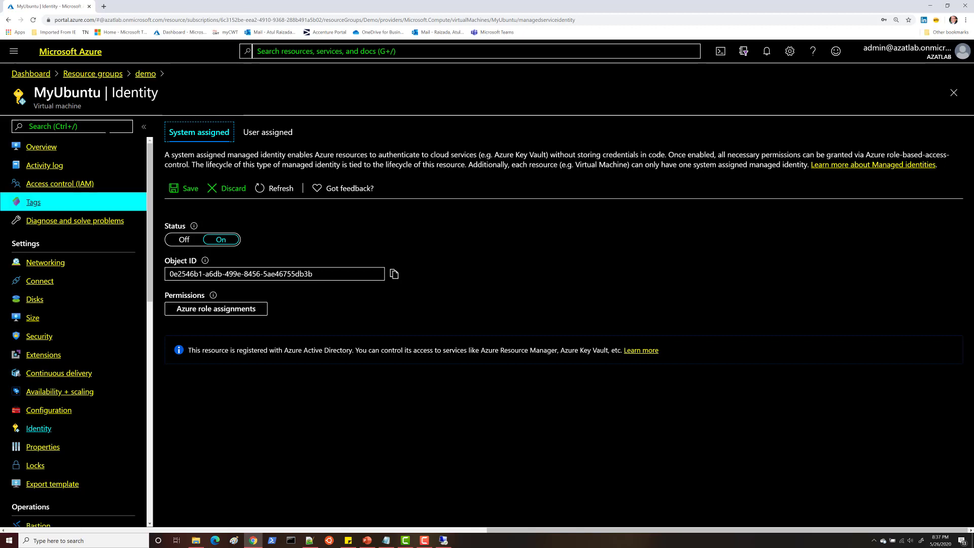
Step: Open the portal's main navigation menu from MyUbuntu's identity page
click(13, 51)
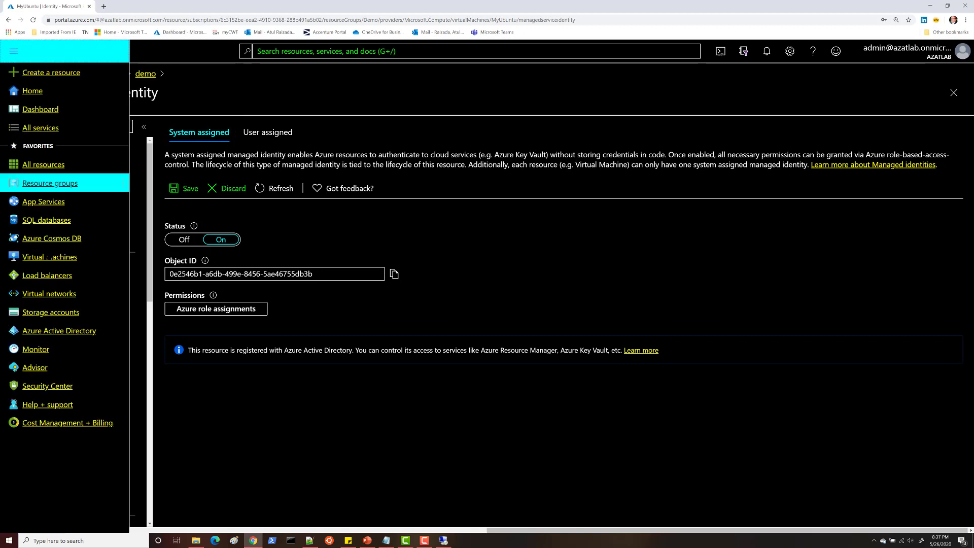
Step: Filter Azure AD Enterprise applications to Application Type All Applications
click(59, 330)
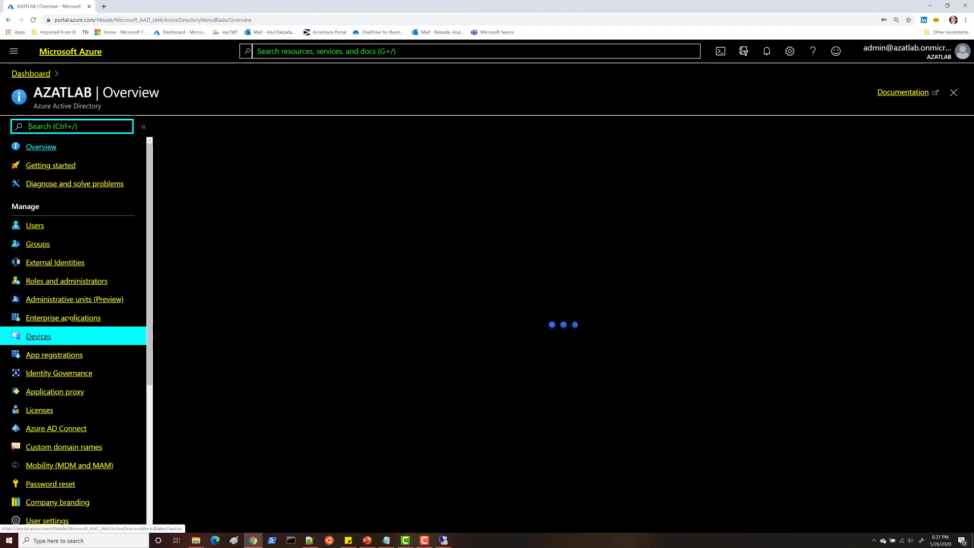
click(68, 317)
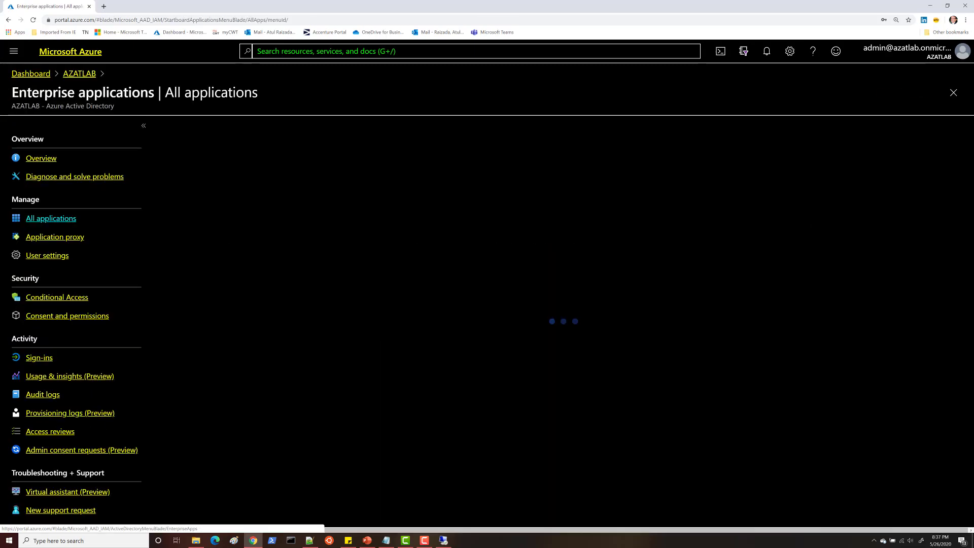
click(222, 192)
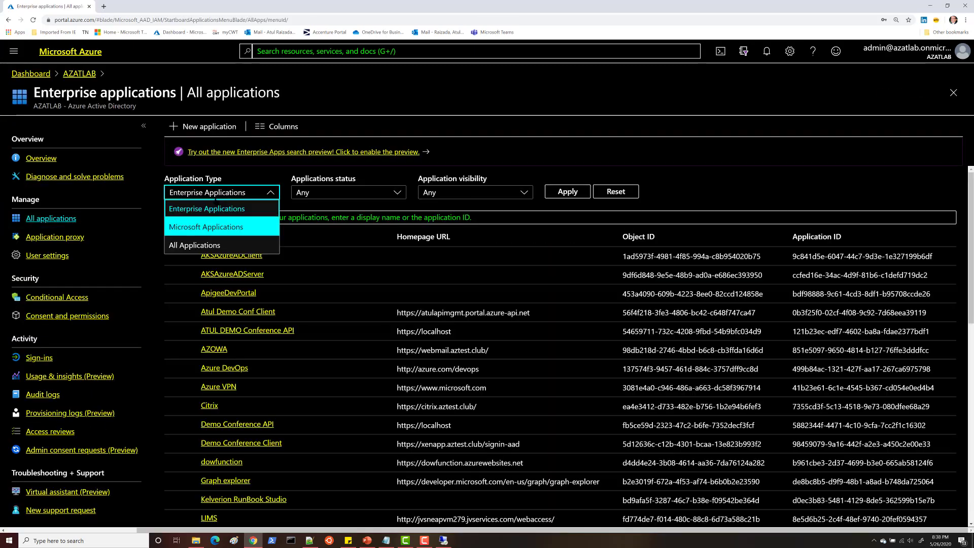
click(199, 246)
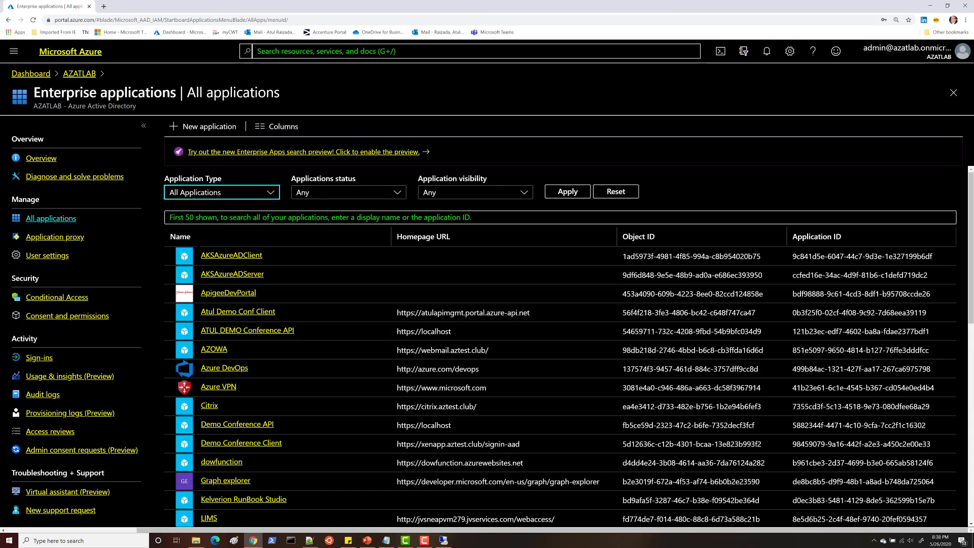
click(579, 193)
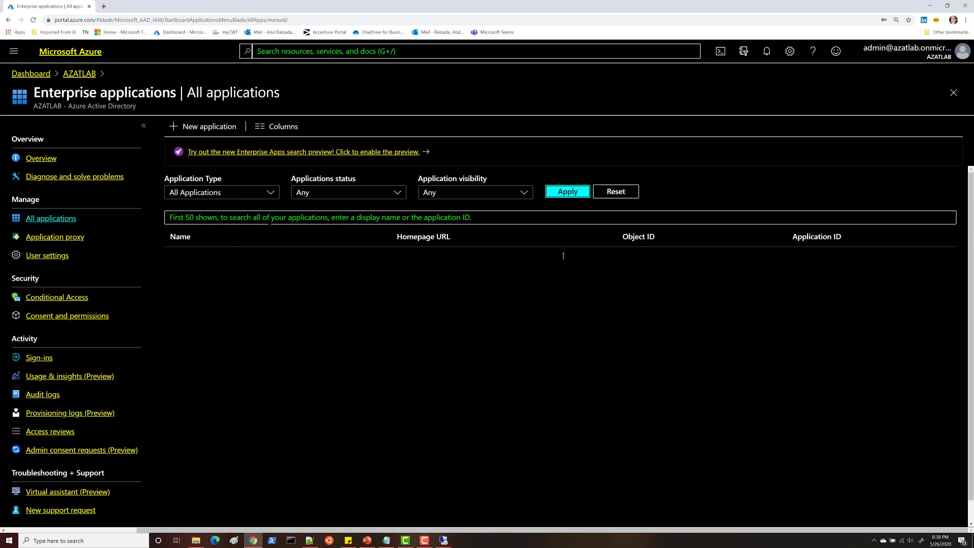
click(230, 217)
Step: Search the applications for 'myu' to find MyUbuntu and its object ID
text(m)
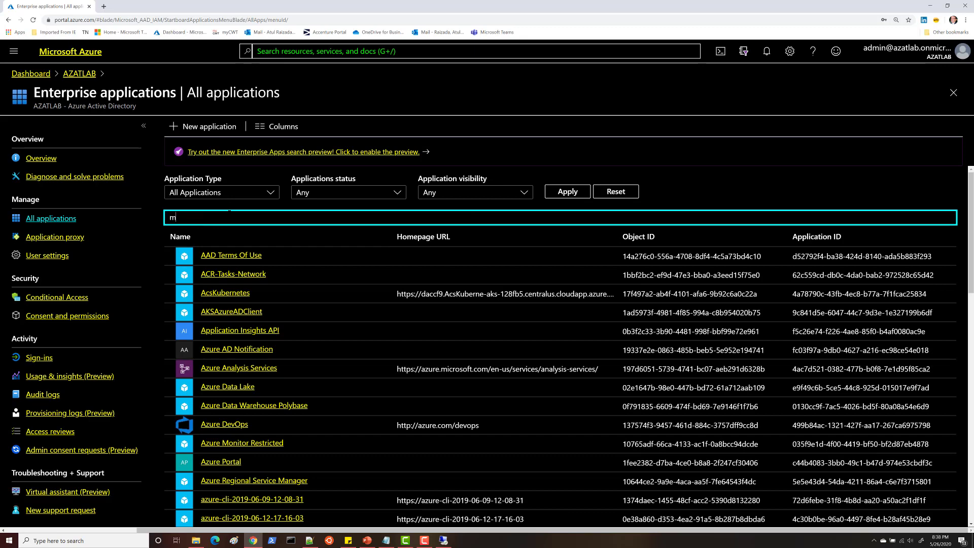
text(yu)
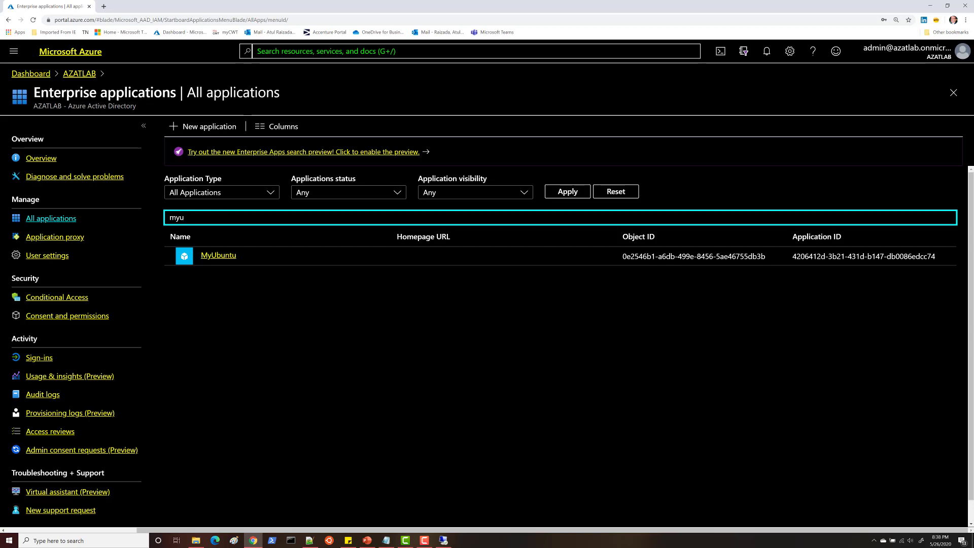
click(14, 51)
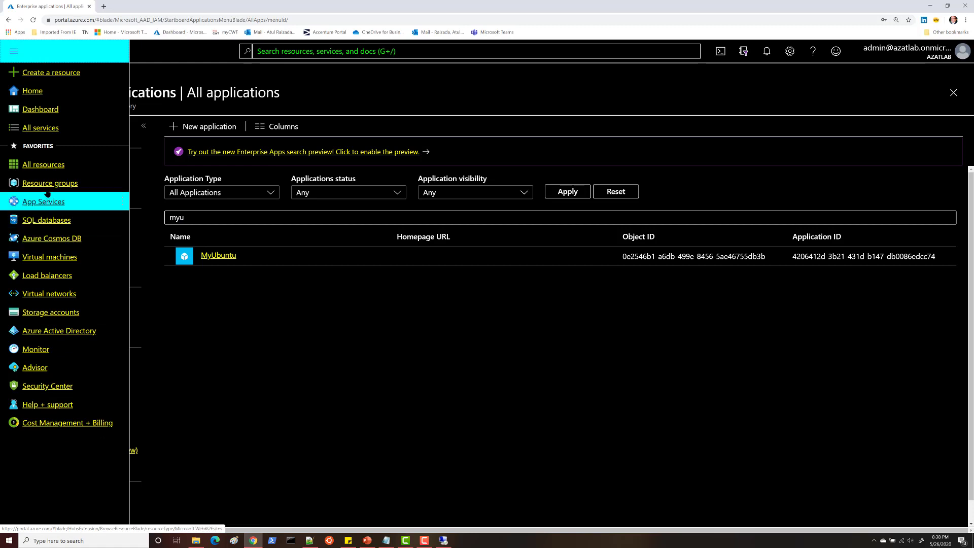
Step: Open the demo resource group from the Resource groups list
click(45, 184)
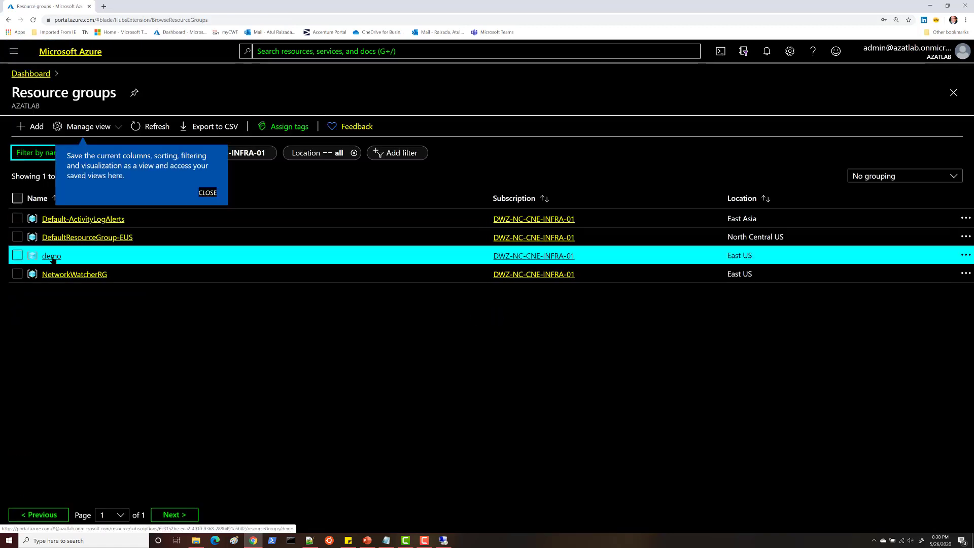
click(51, 256)
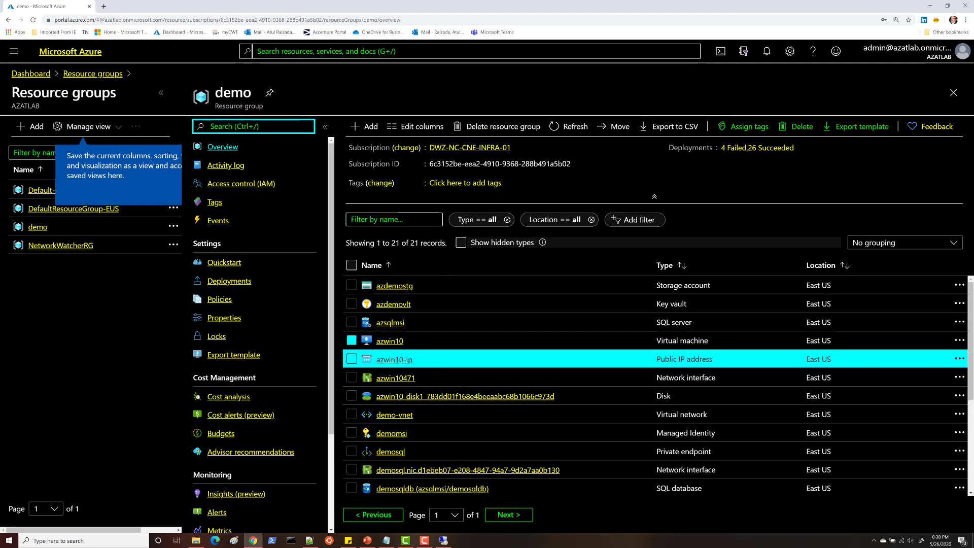
Step: Sort the demo resource group's resources by Type and scroll through them
scroll(533, 414, down, 3)
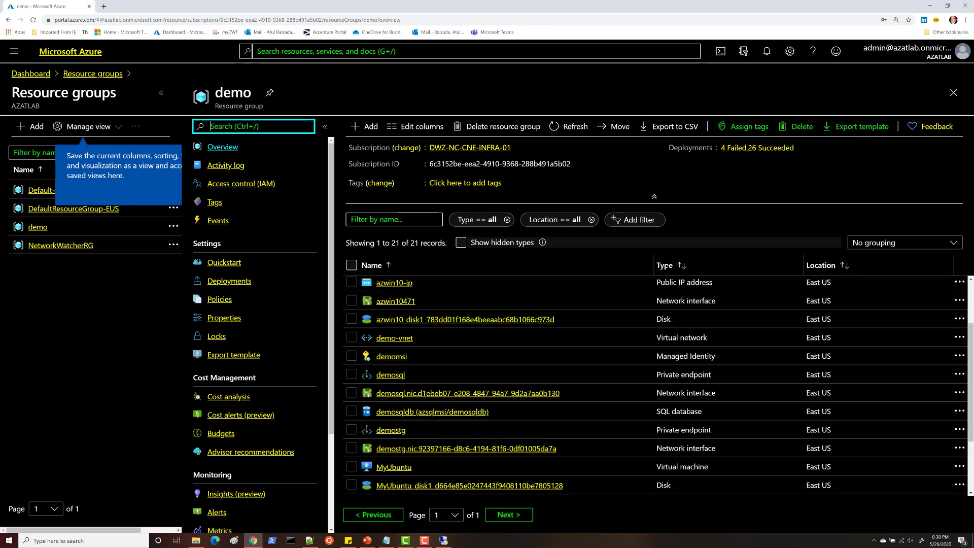
click(666, 265)
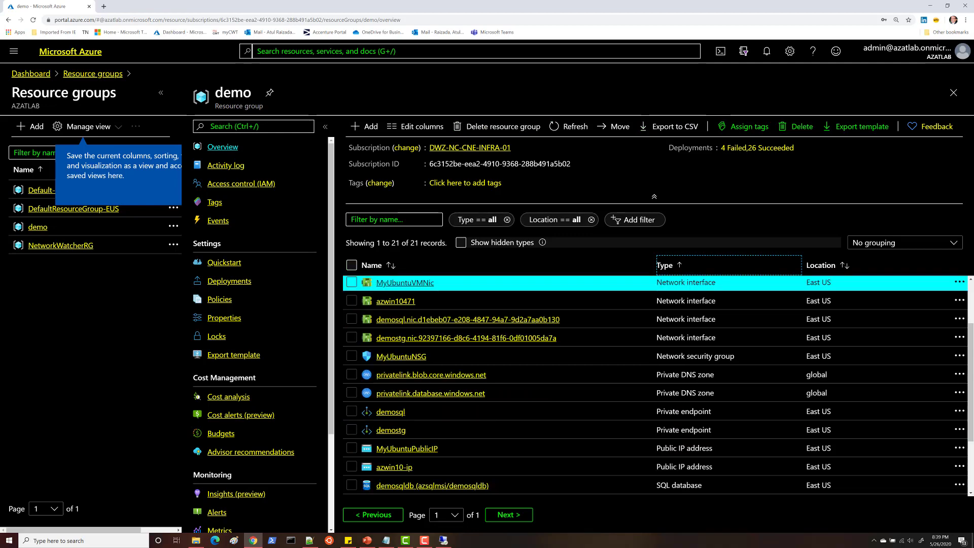
scroll(665, 394, down, 3)
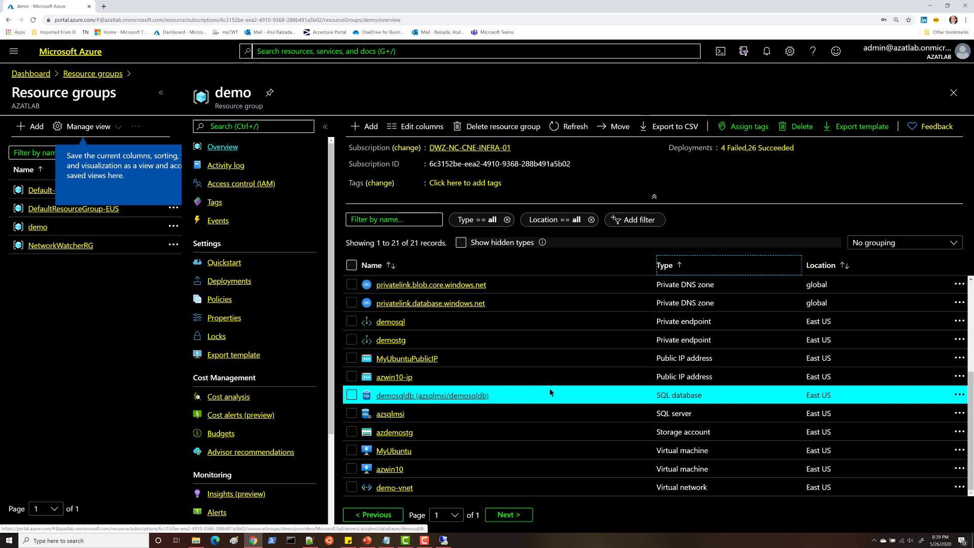
Step: Open the azsqlmsi server's Active Directory admin page and highlight the admin account
click(389, 414)
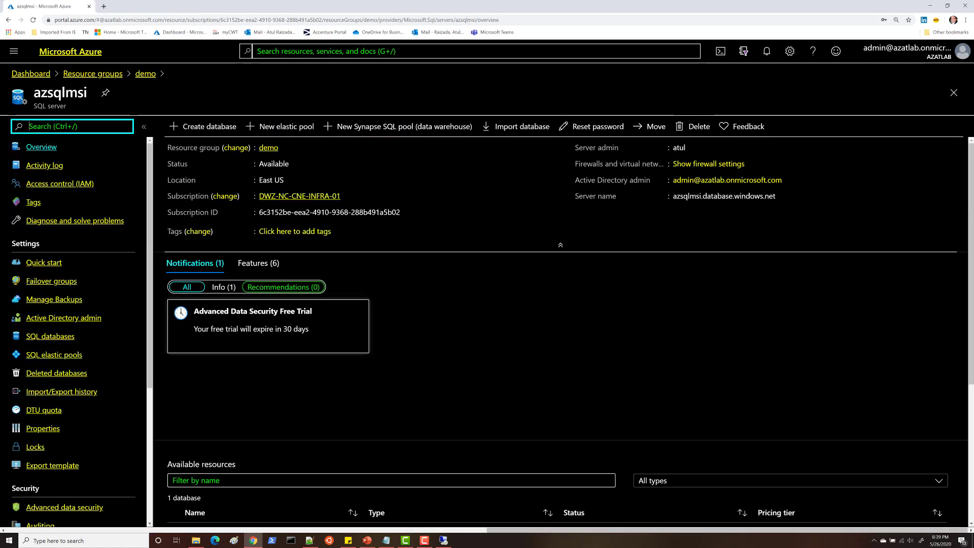
click(81, 319)
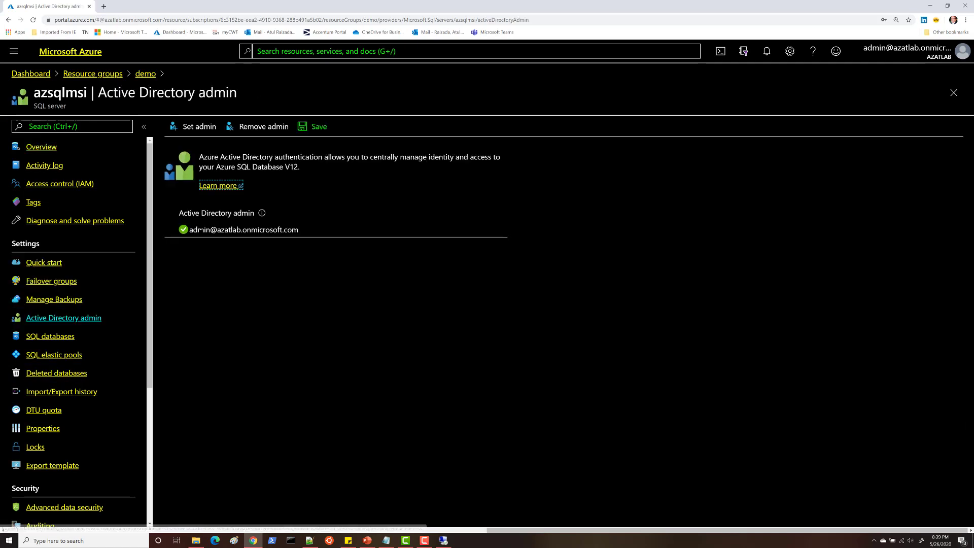
drag(193, 230, 298, 230)
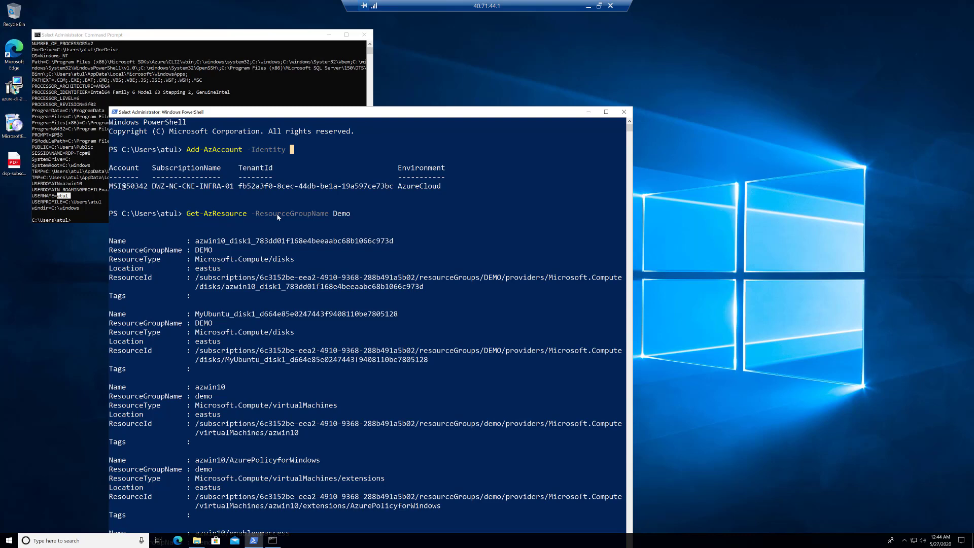
Step: Review the Get-AzResource listing of demo resources, then minimize the Remote Desktop session
drag(187, 214, 363, 216)
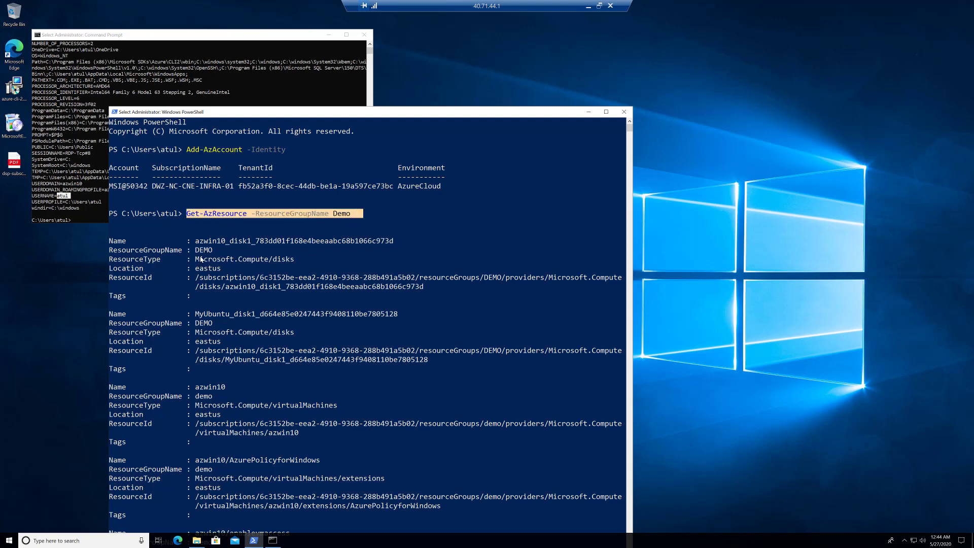
scroll(212, 261, down, 1)
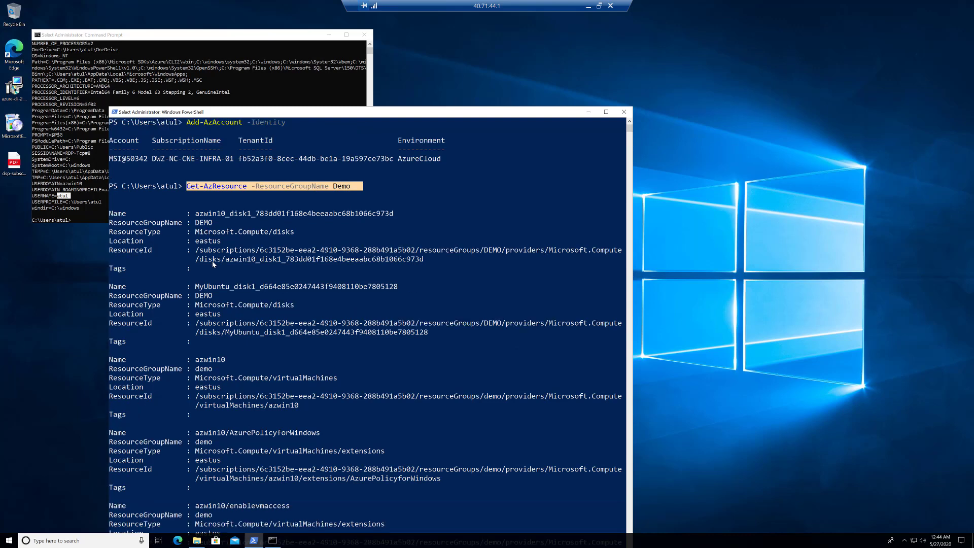
scroll(214, 250, down, 2)
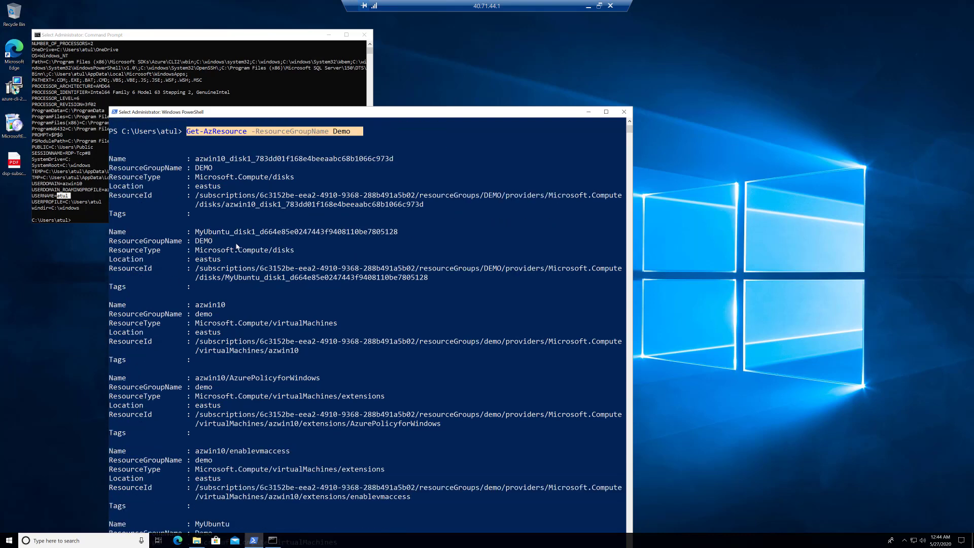
scroll(219, 307, down, 7)
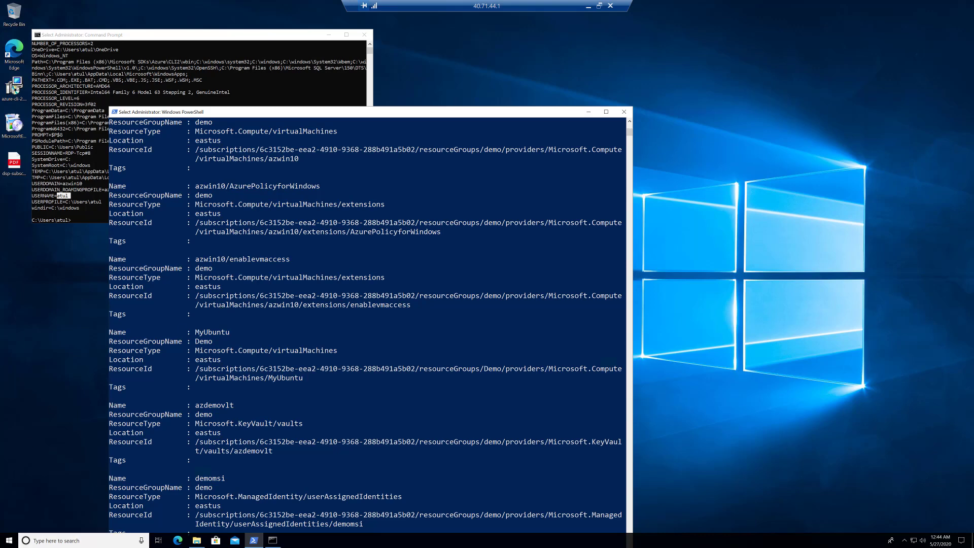
click(589, 6)
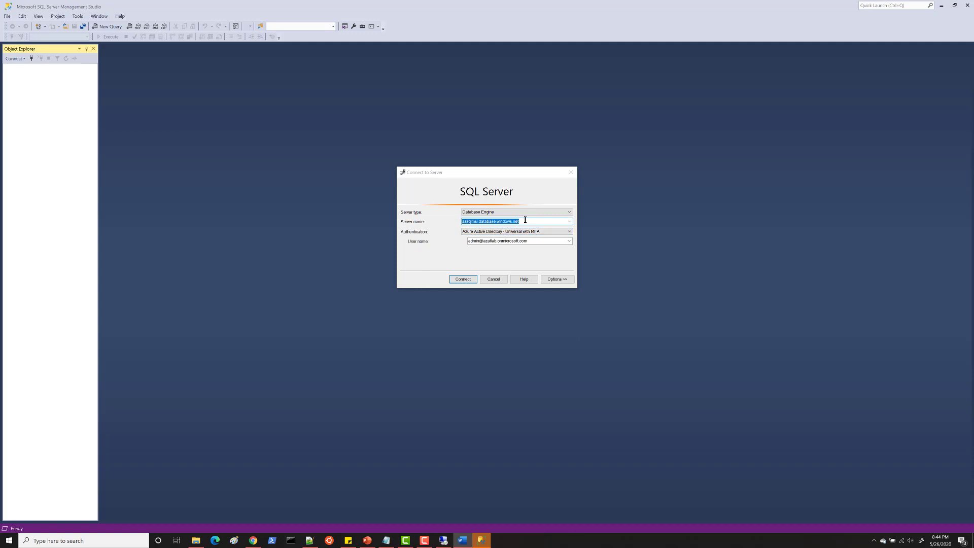
Step: Connect to azsqlmsi.database.windows.net, signing in with the account password and the texted verification code
drag(526, 221, 462, 222)
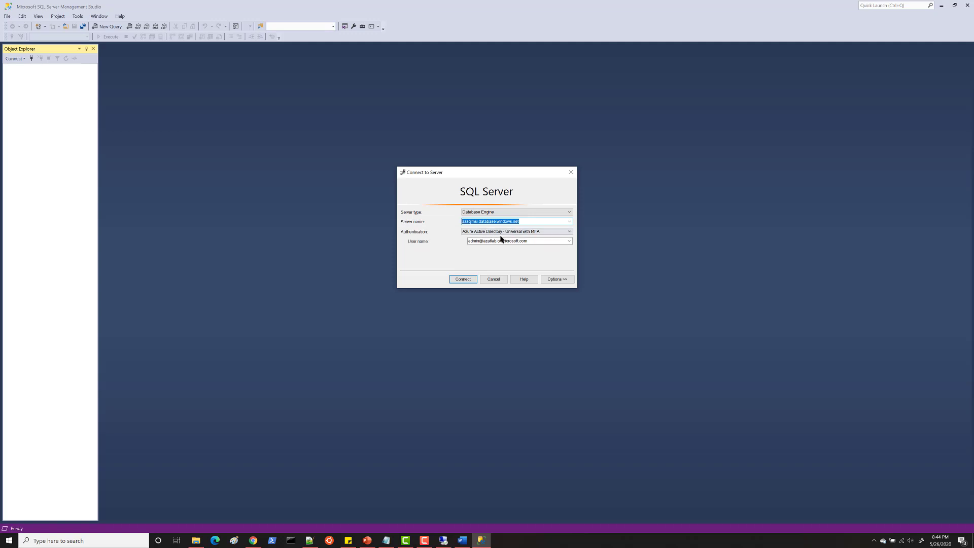
click(462, 282)
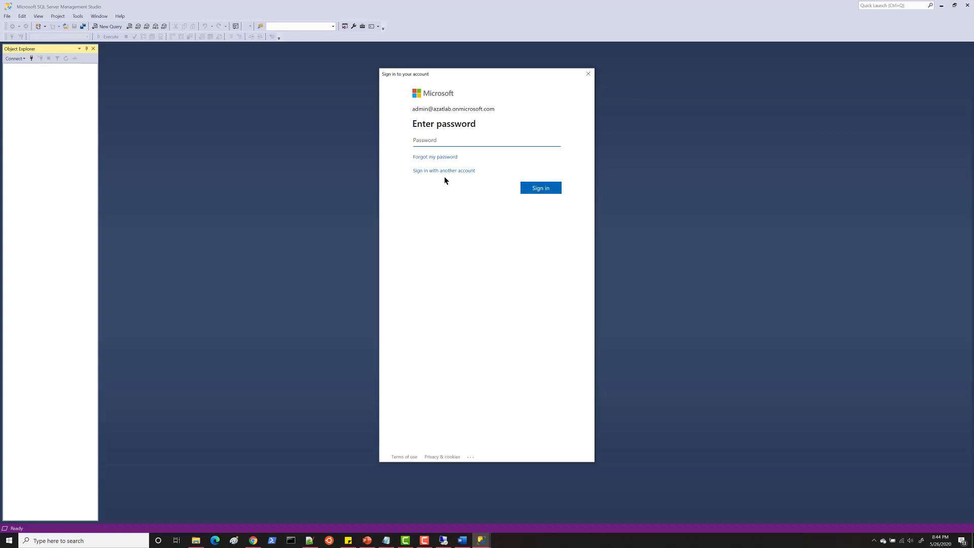
text(••)
key(BackSpace)
key(BackSpace)
text(••••••••)
click(542, 190)
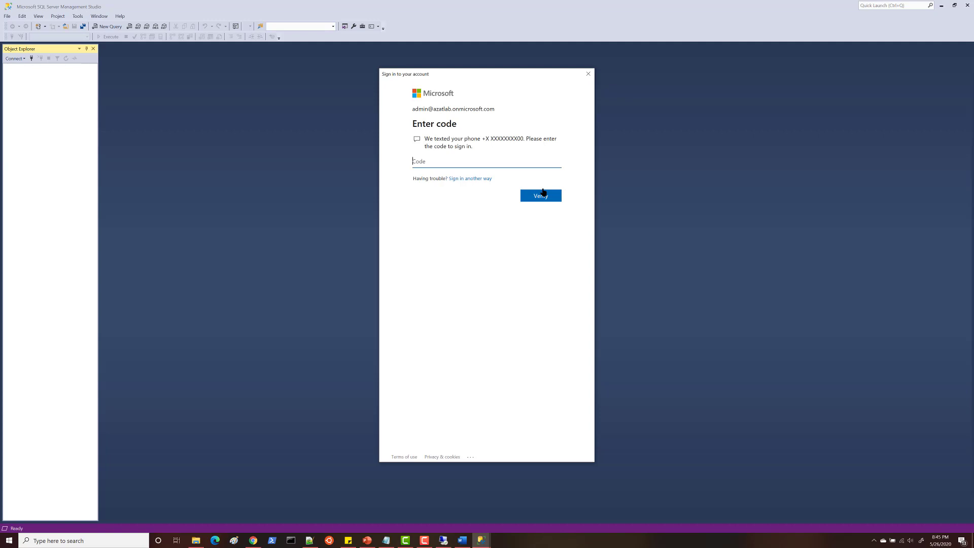
click(547, 200)
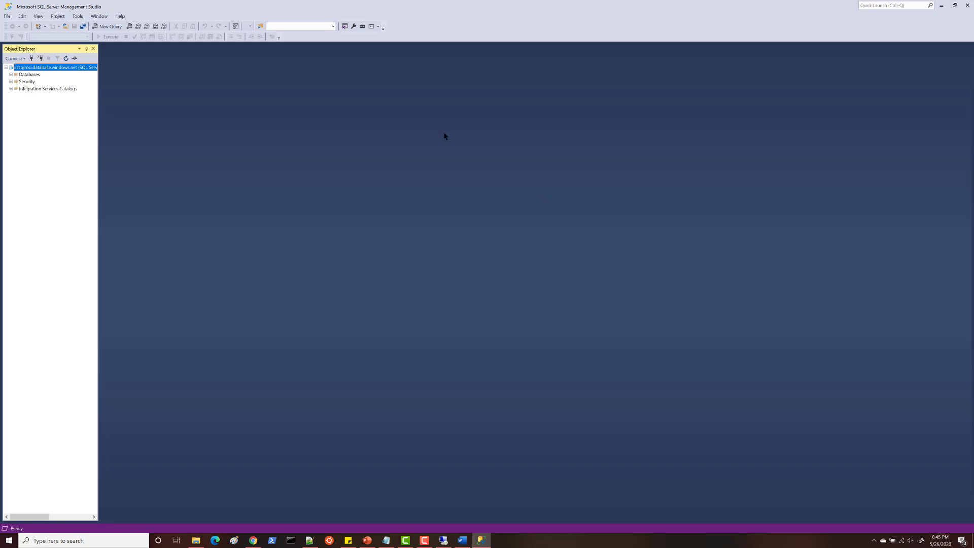
Step: Expand demosqldb > Security > Users to show dbo, guest, INFORMATION_SCHEMA and sys
click(11, 82)
click(11, 74)
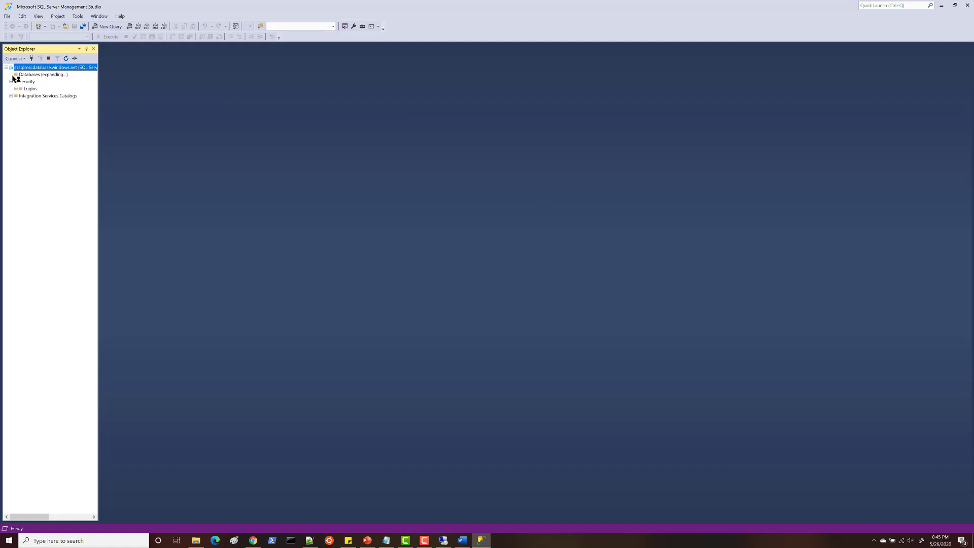
click(33, 90)
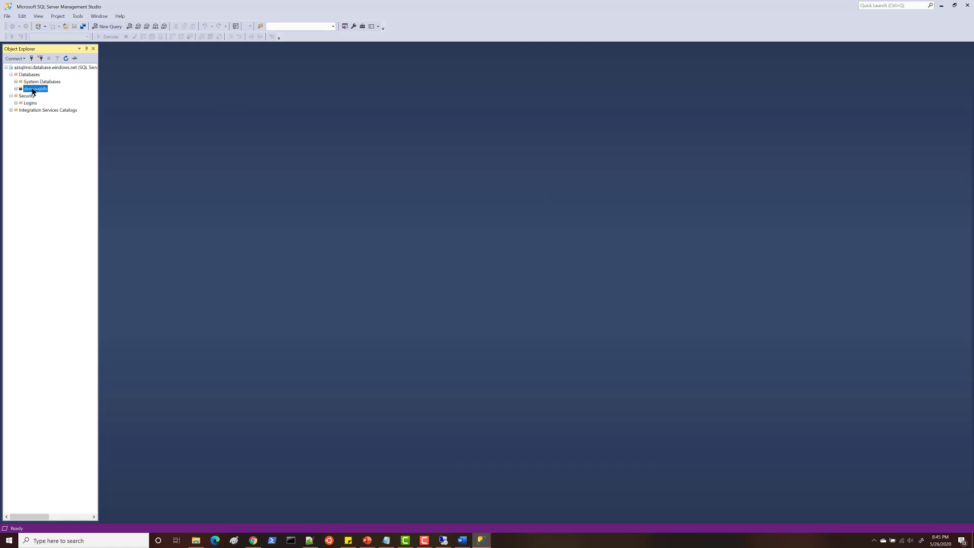
click(16, 89)
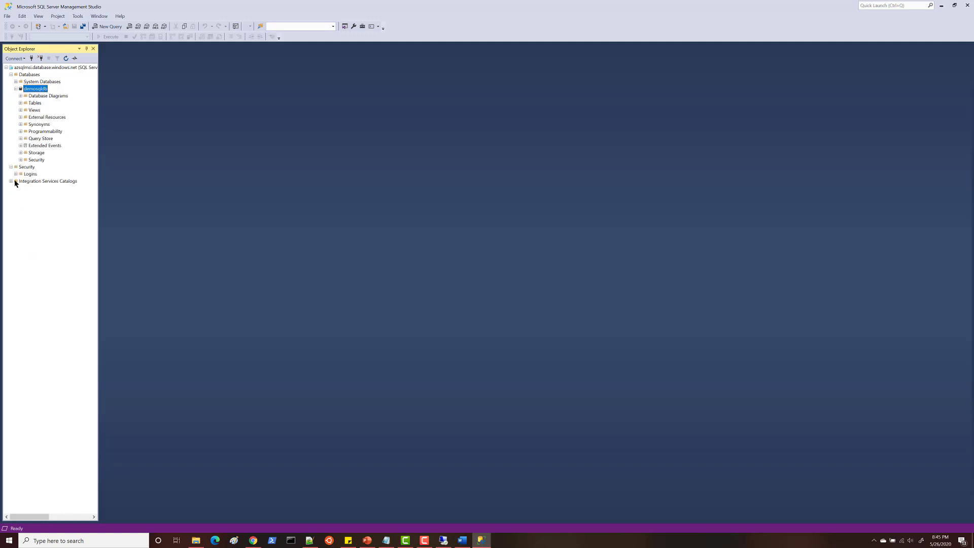
click(21, 160)
click(26, 167)
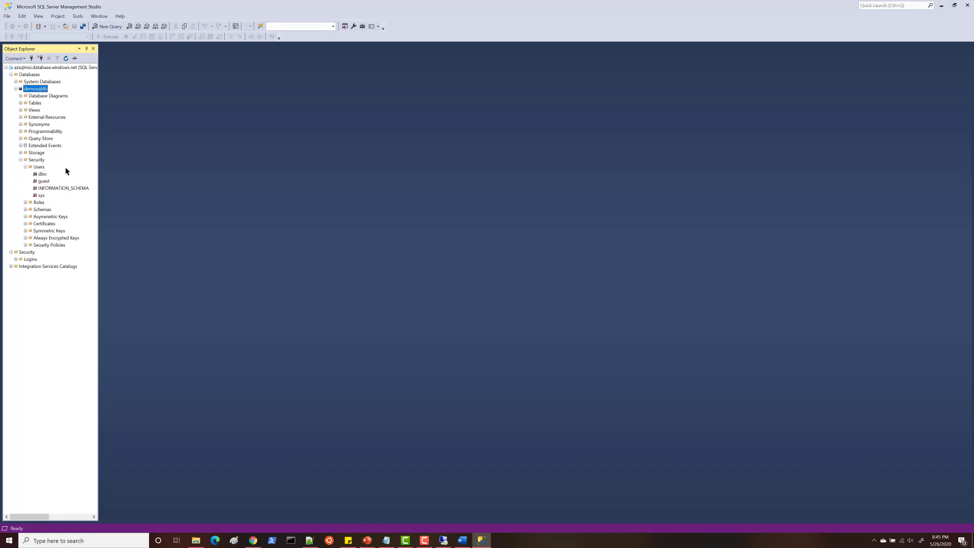
click(38, 168)
Step: Run CREATE USER azwin10 FROM EXTERNAL PROVIDER in a new query and refresh the Users list
click(107, 27)
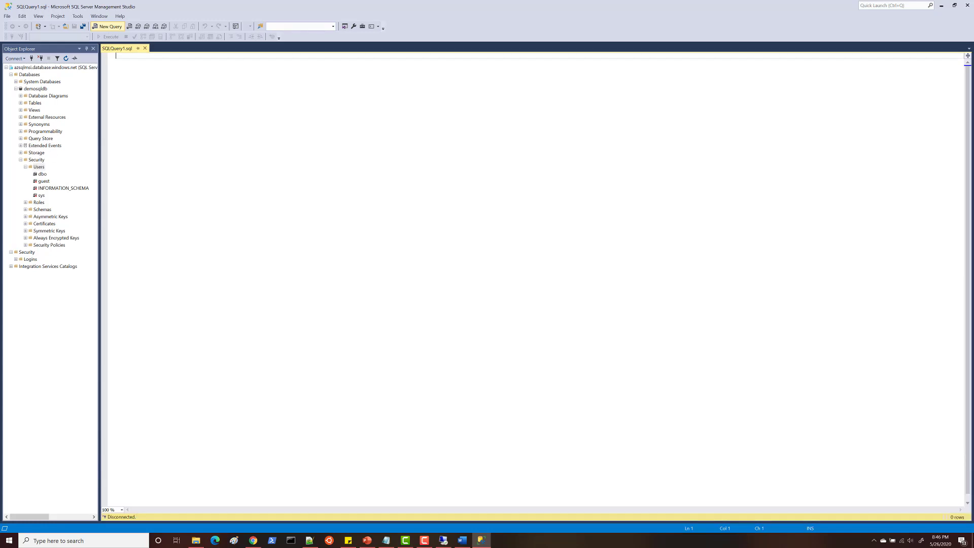
text(CREATE USER azwin10 FROM EXTERNAL PROVIDER)
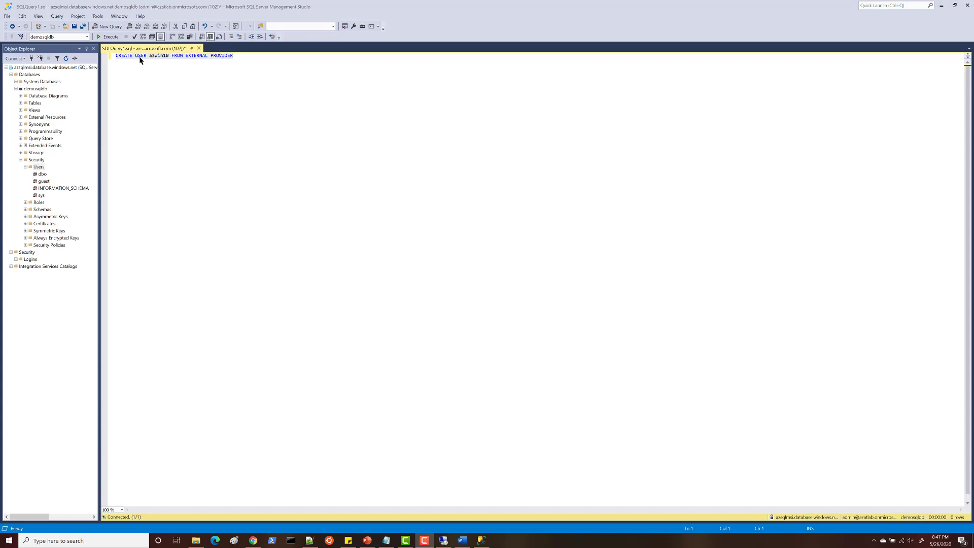
click(106, 38)
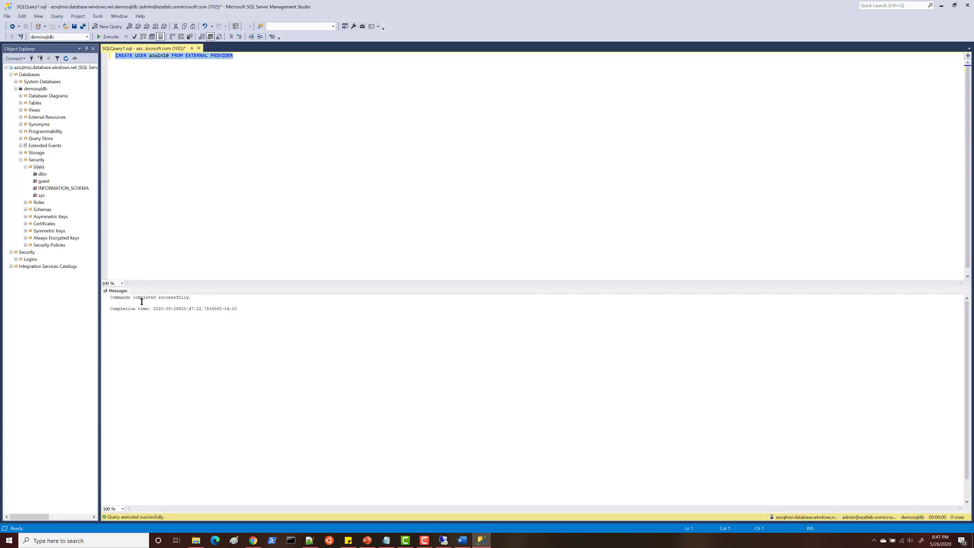
click(38, 167)
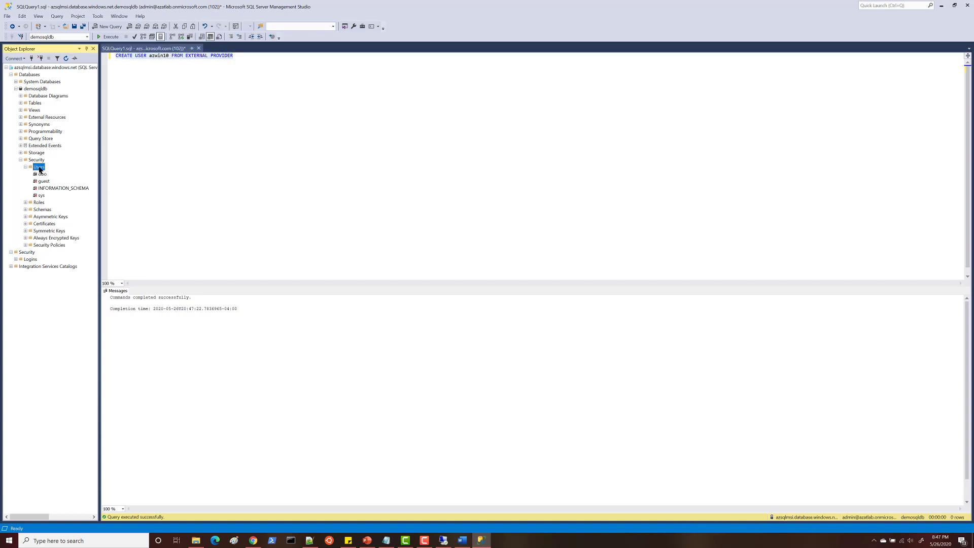
click(65, 58)
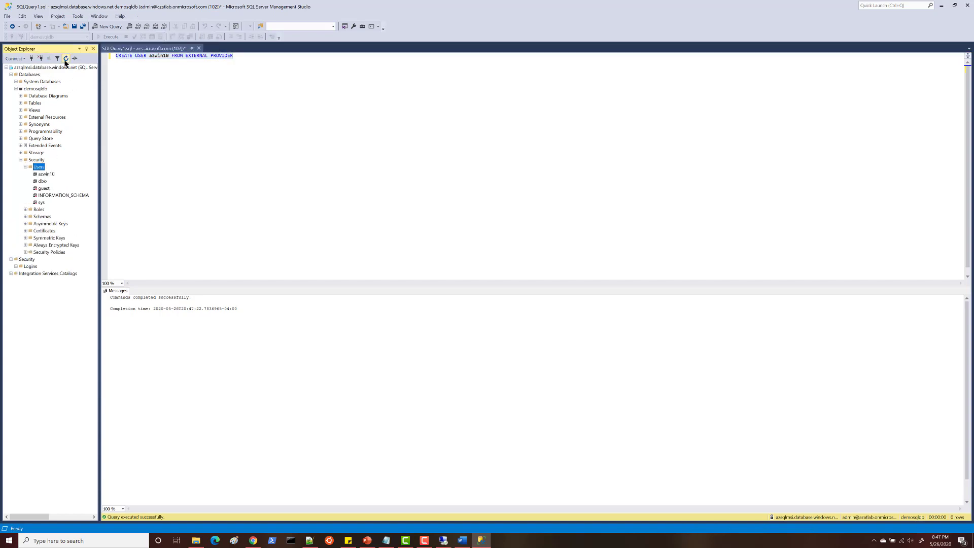
Step: Add azwin10 to db_datareader with ALTER ROLE db_datareader ADD MEMBER azwin10
click(45, 175)
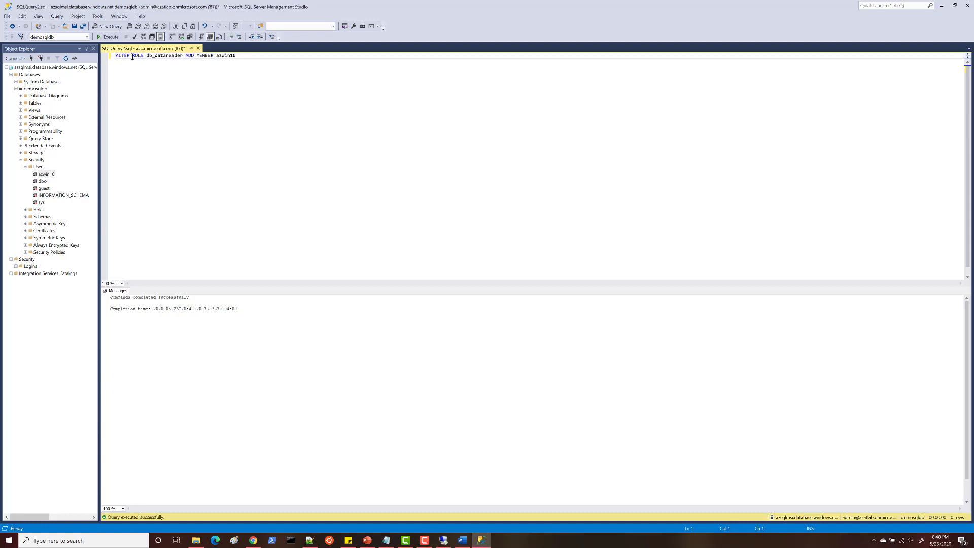
drag(115, 56, 239, 58)
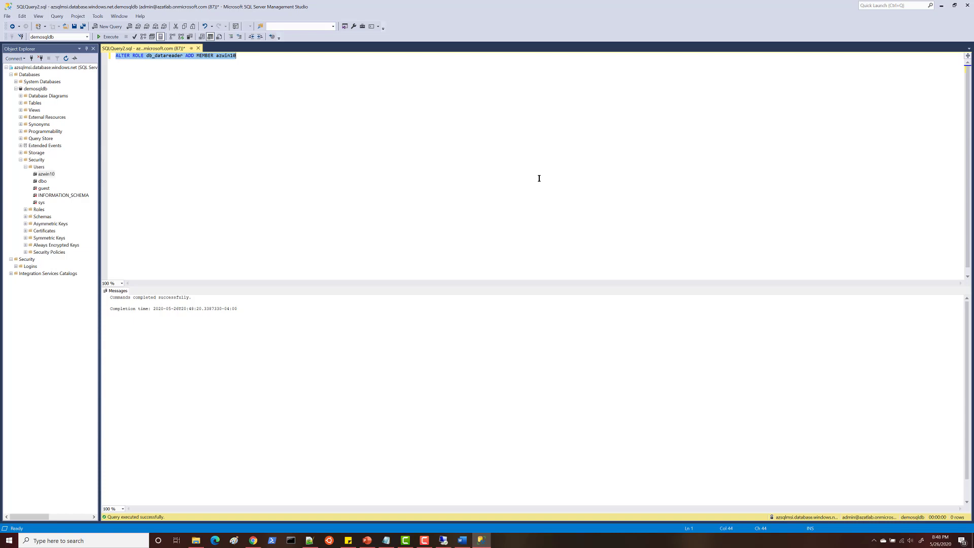
Step: Expand Tables and dbo.Info to show its Columns, Keys and Indexes, checking its context menu
click(20, 103)
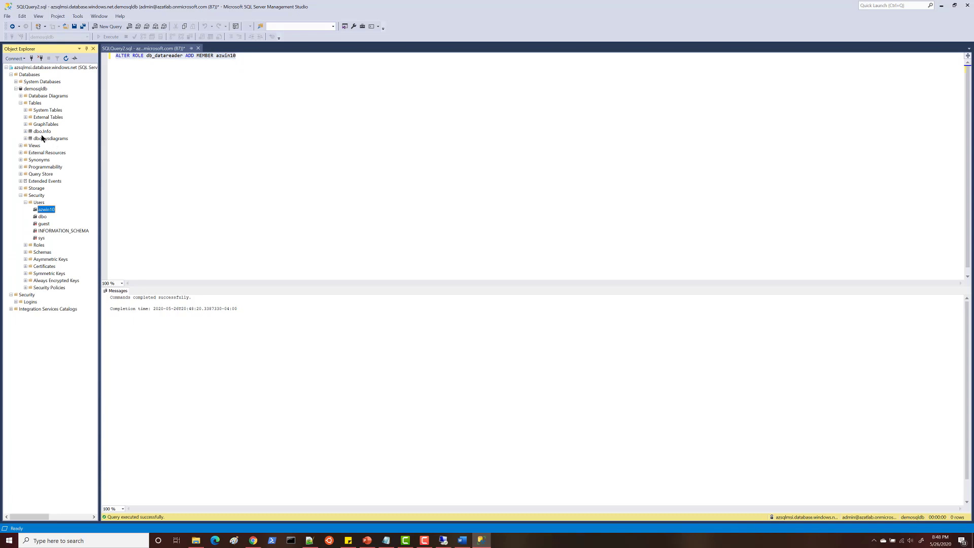
click(41, 131)
click(25, 131)
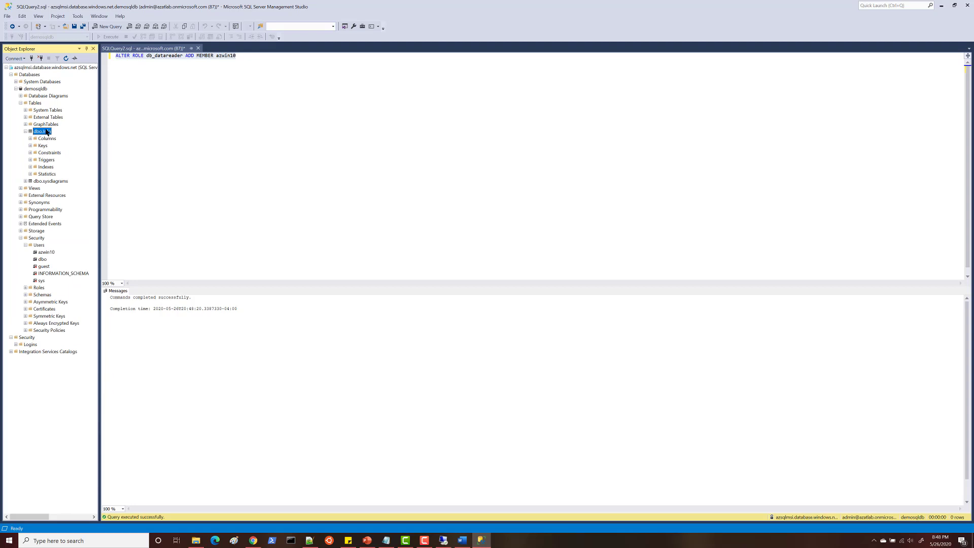
right_click(46, 133)
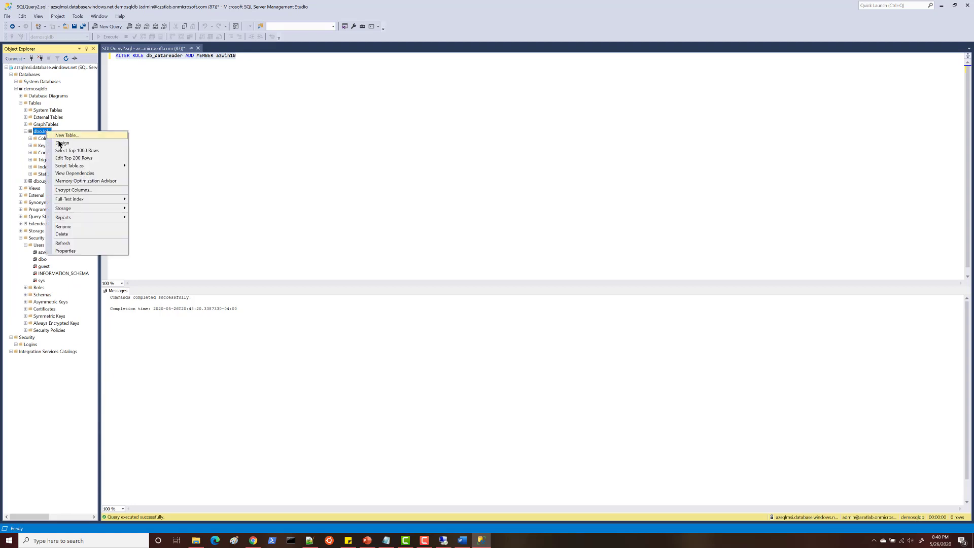
click(290, 152)
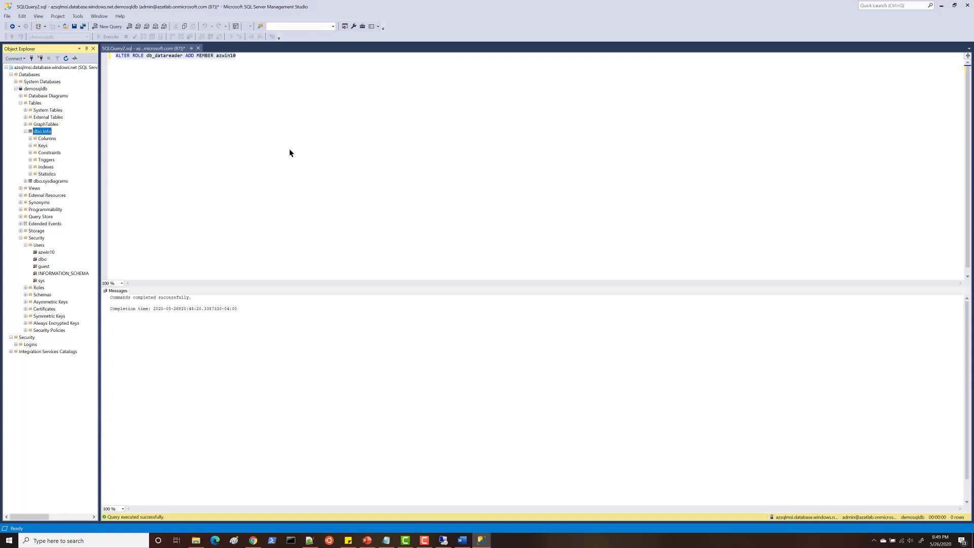
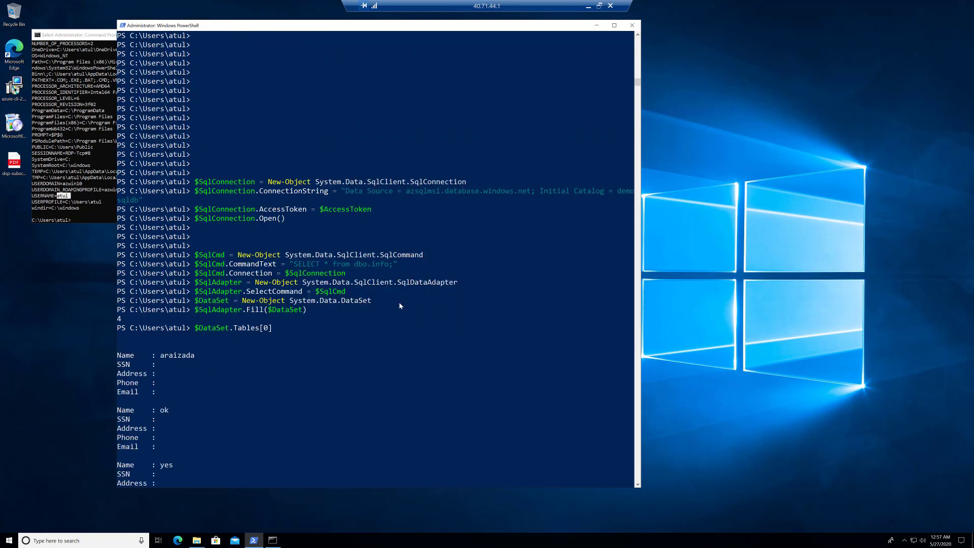
Step: Highlight the SqlConnection commands, the dbo.info name and the 4-row result, then minimize the remote session
click(201, 182)
drag(294, 220, 192, 182)
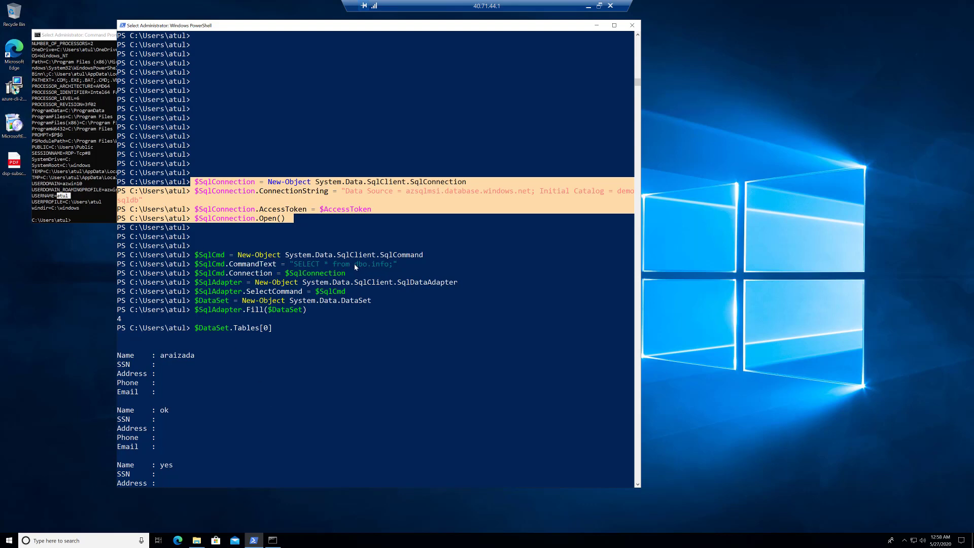
drag(354, 263, 387, 268)
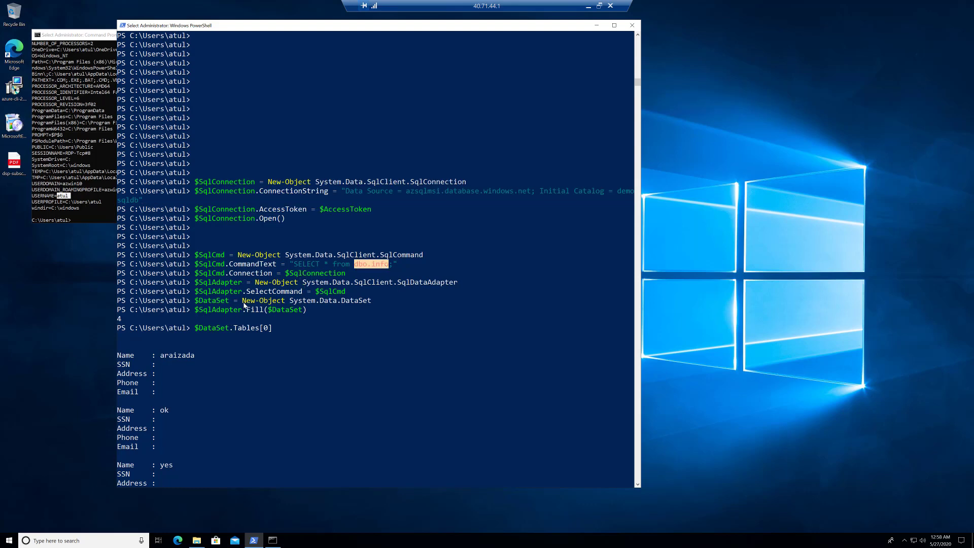
drag(127, 321, 112, 322)
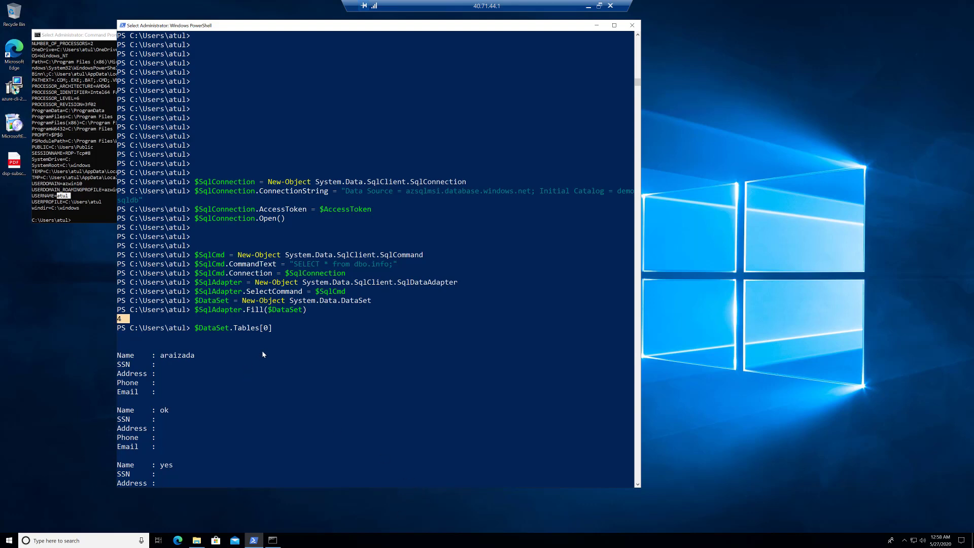
scroll(264, 354, down, 2)
scroll(143, 302, down, 1)
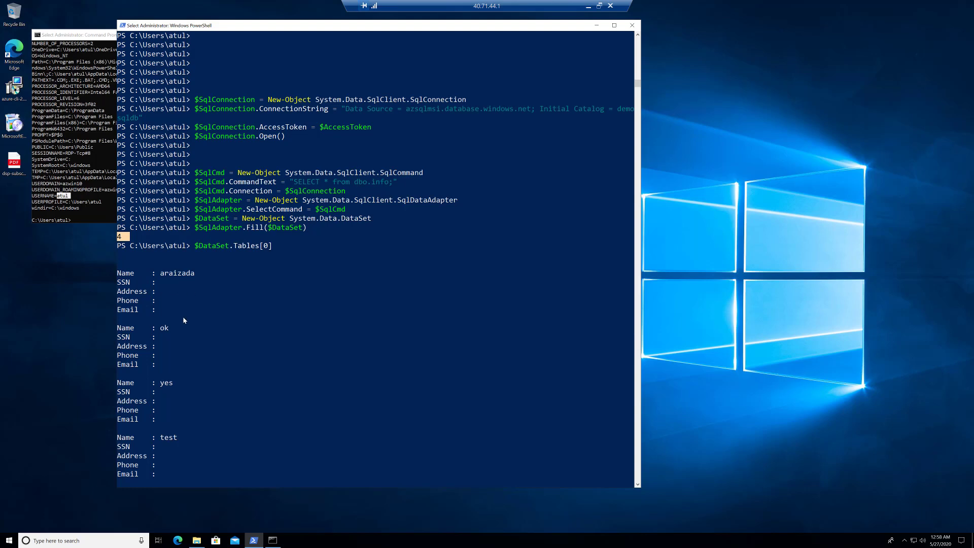
click(588, 7)
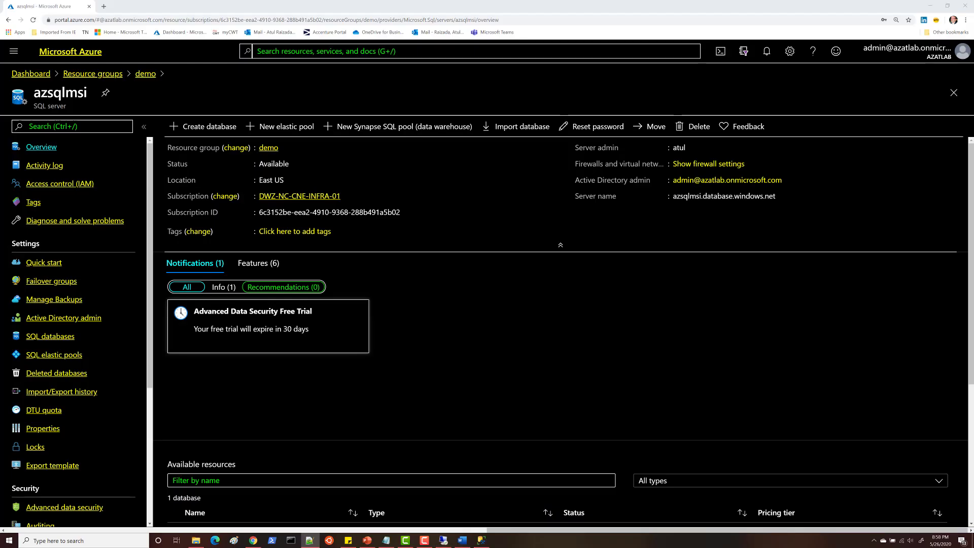
Step: Bring up the azdemostg storage account overview in resource group demo
click(481, 542)
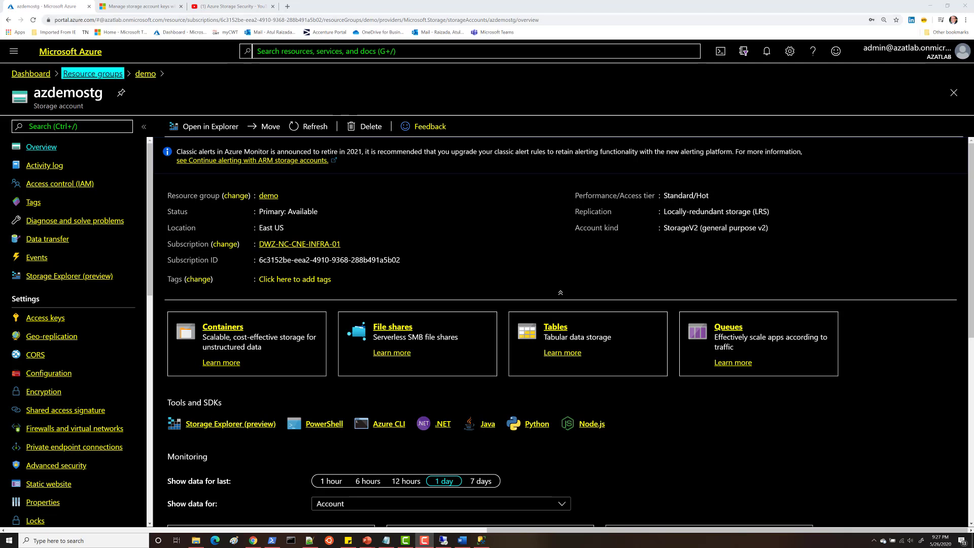
Step: View the private test001 container's blobs, return to the azdemostg containers list, and open Access control
scroll(55, 356, down, 4)
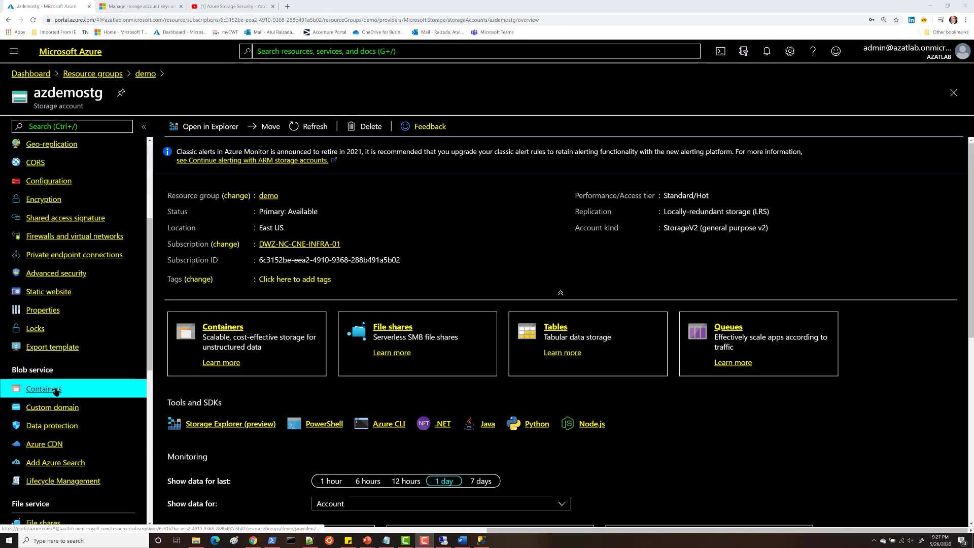
click(57, 390)
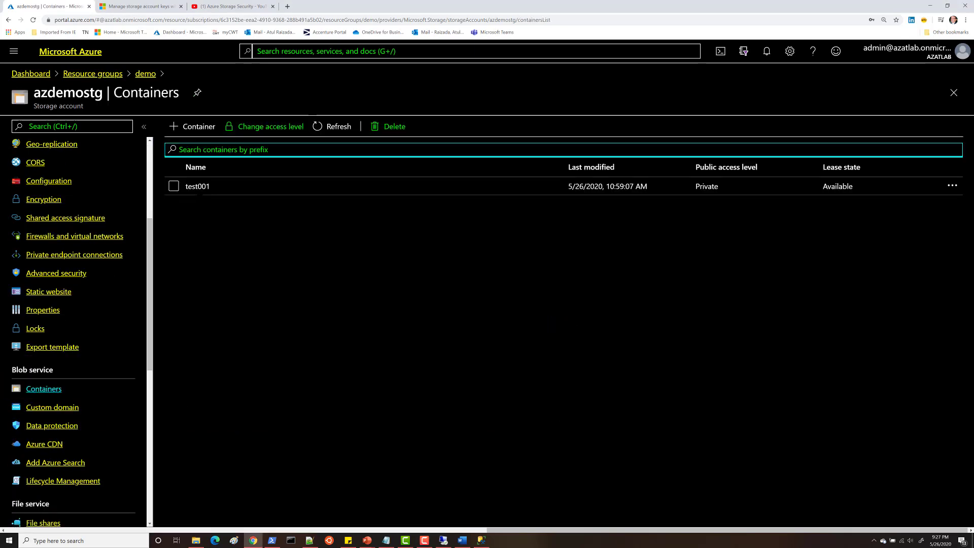
click(197, 188)
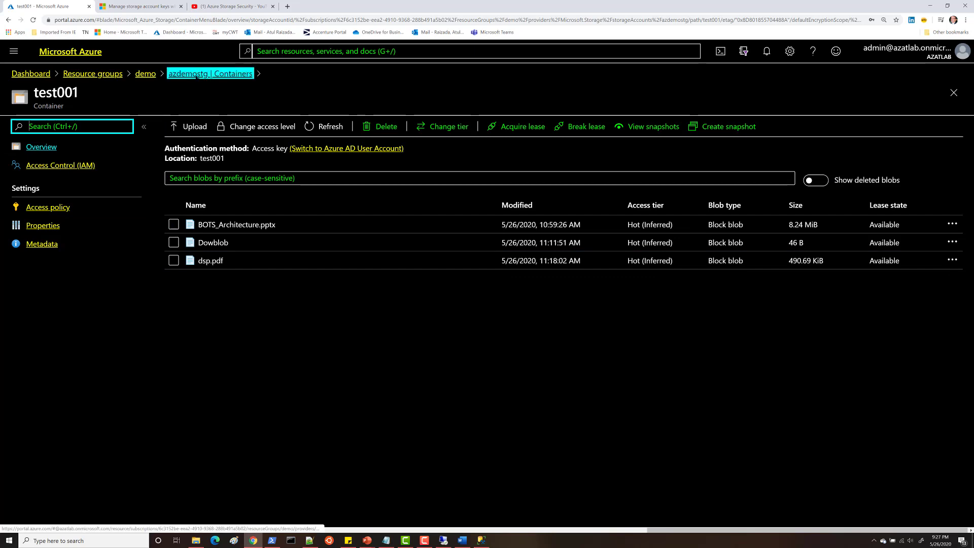
click(208, 74)
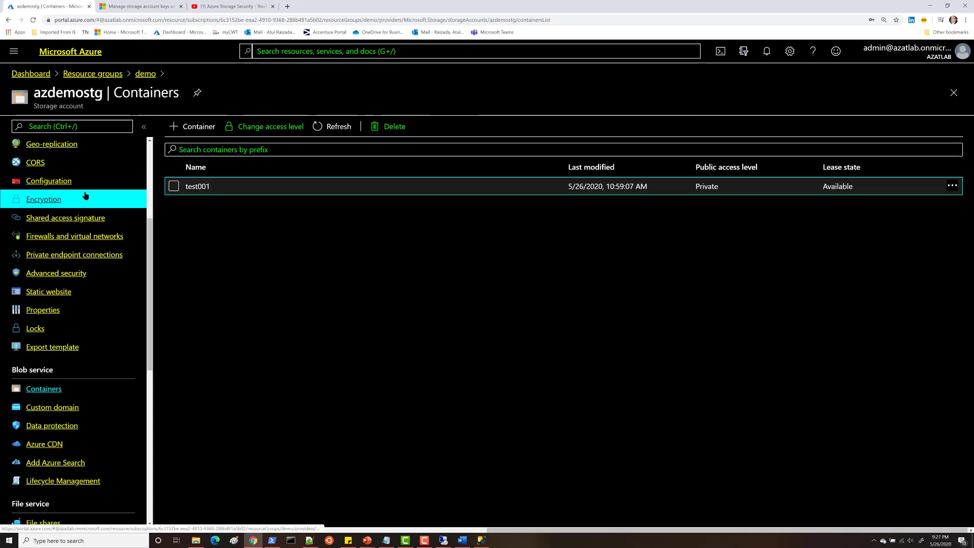
scroll(101, 188, up, 4)
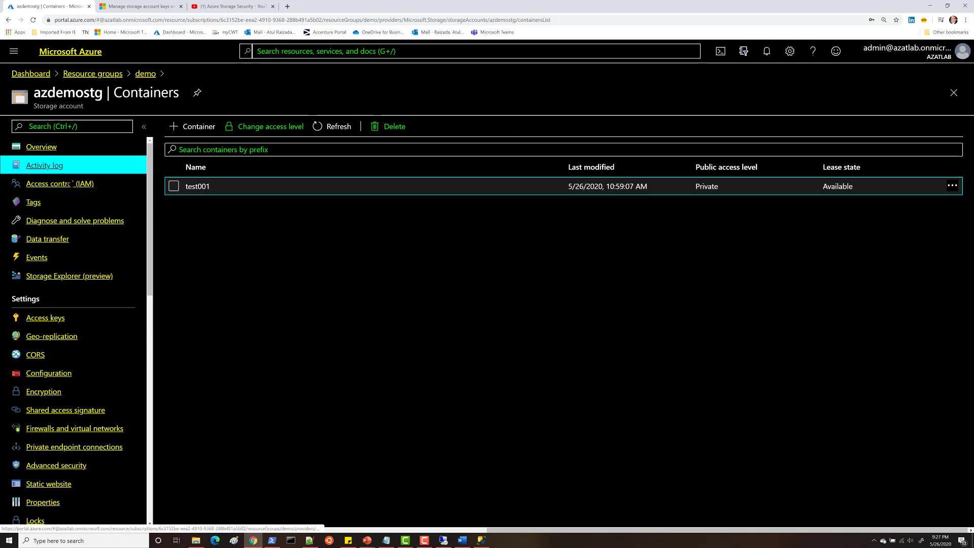
click(71, 186)
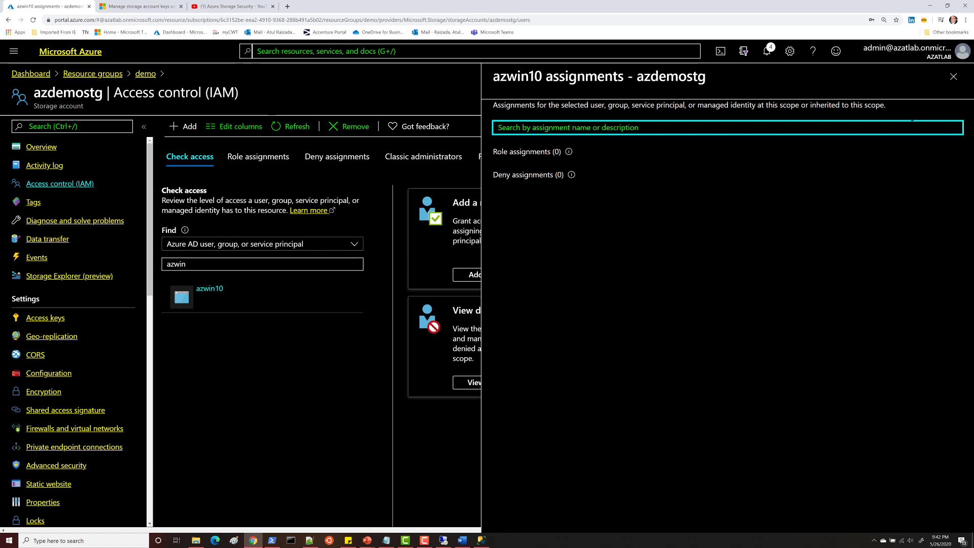
Step: Confirm azwin10 has no role assignments on azdemostg, then return to the remote PowerShell session
click(954, 77)
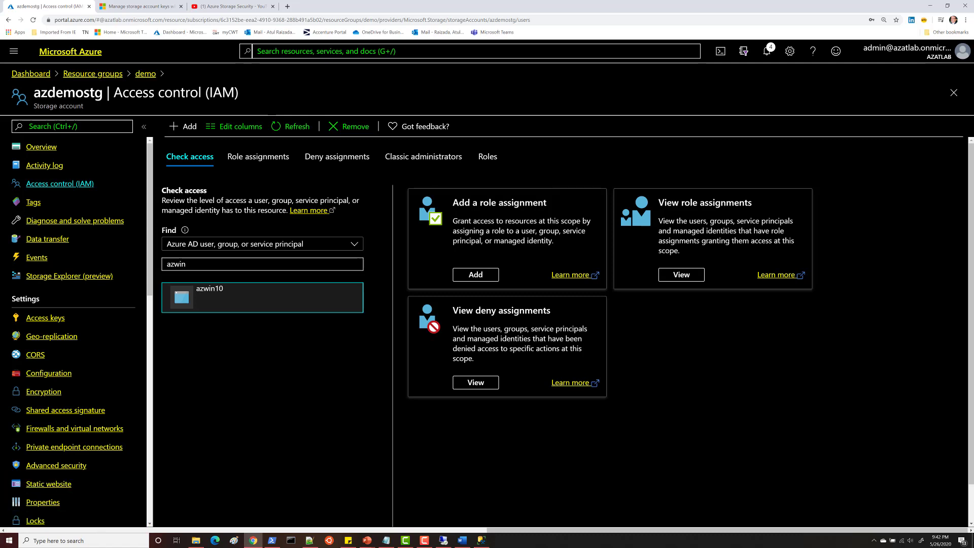
click(443, 541)
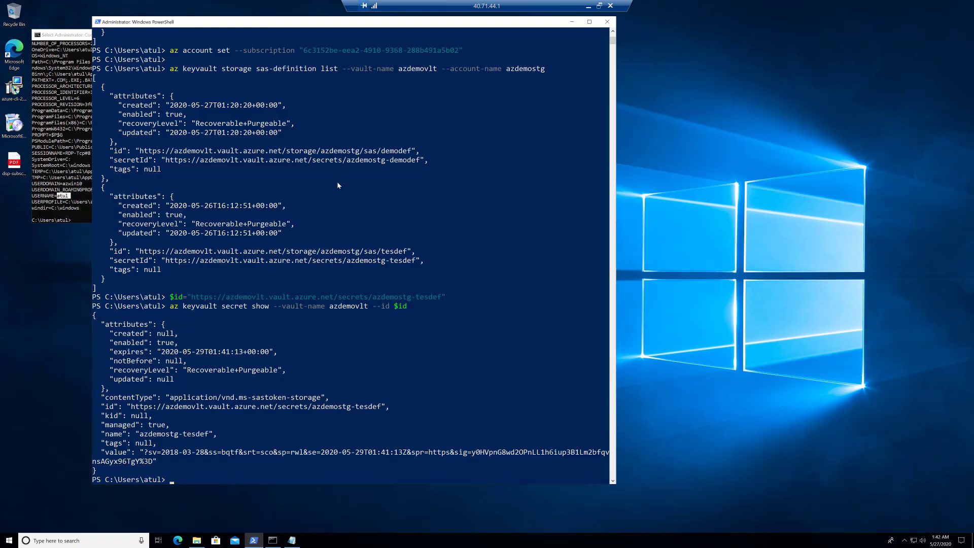
Step: Highlight the az login, subscription, tesdef SAS definition, secret id and $id commands in PowerShell
scroll(340, 185, up, 6)
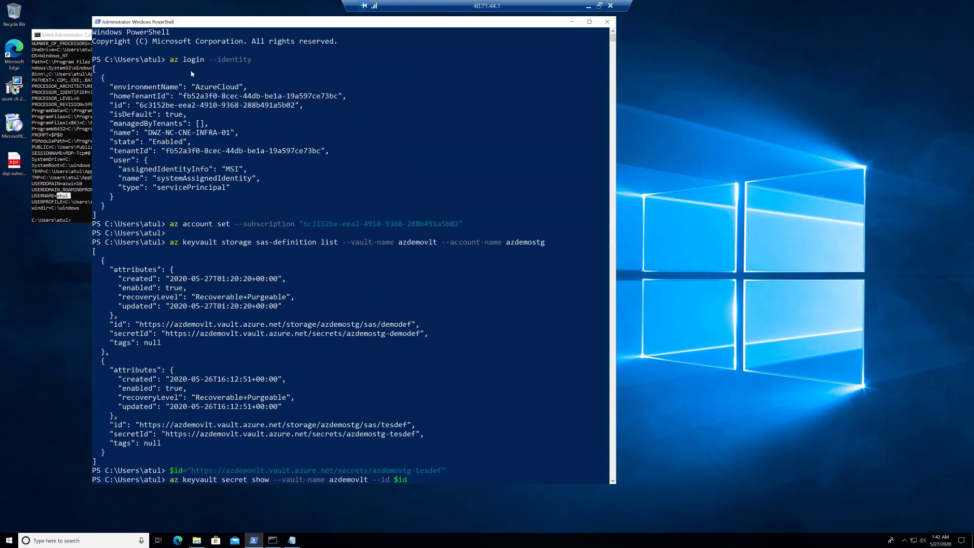
click(170, 60)
drag(181, 61, 255, 61)
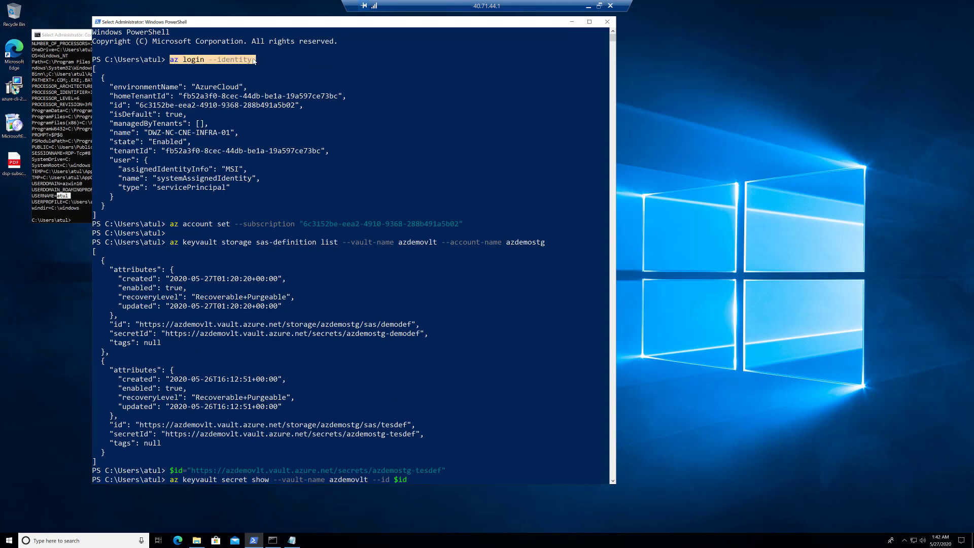
drag(172, 226, 479, 229)
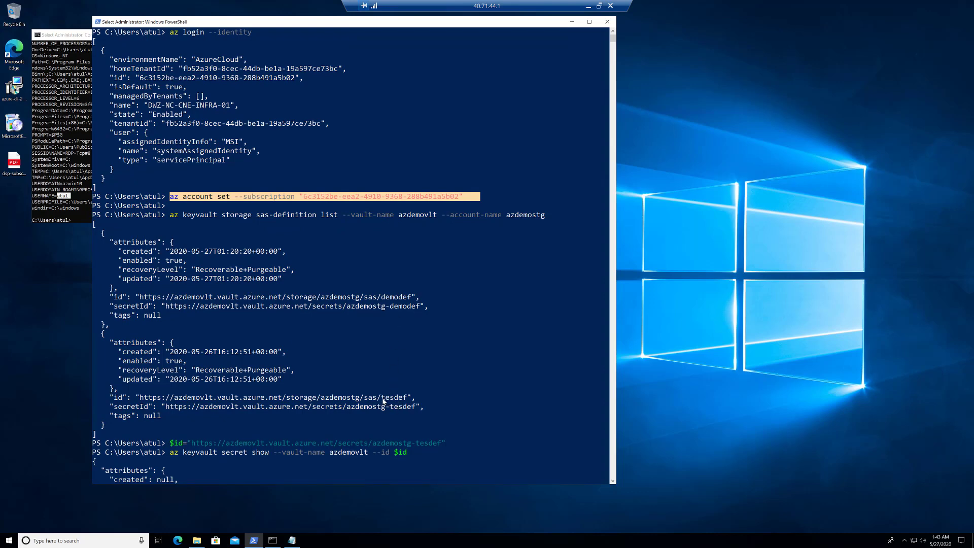
drag(383, 399, 405, 399)
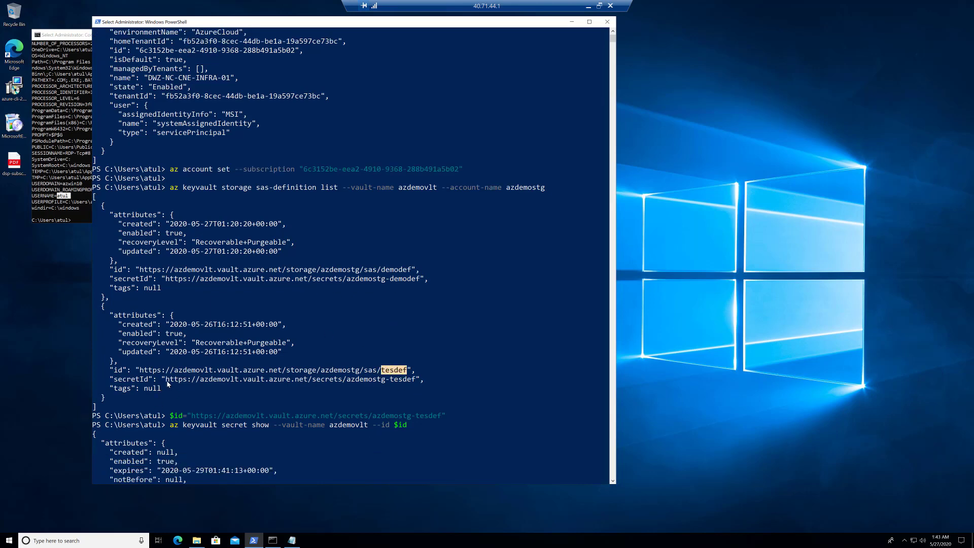
drag(167, 381, 414, 378)
scroll(203, 370, down, 2)
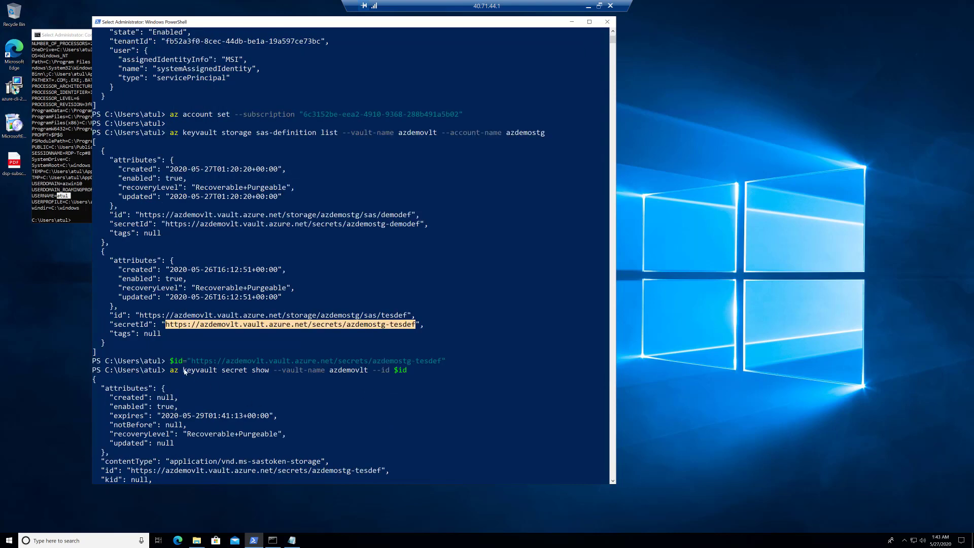
drag(173, 362, 451, 368)
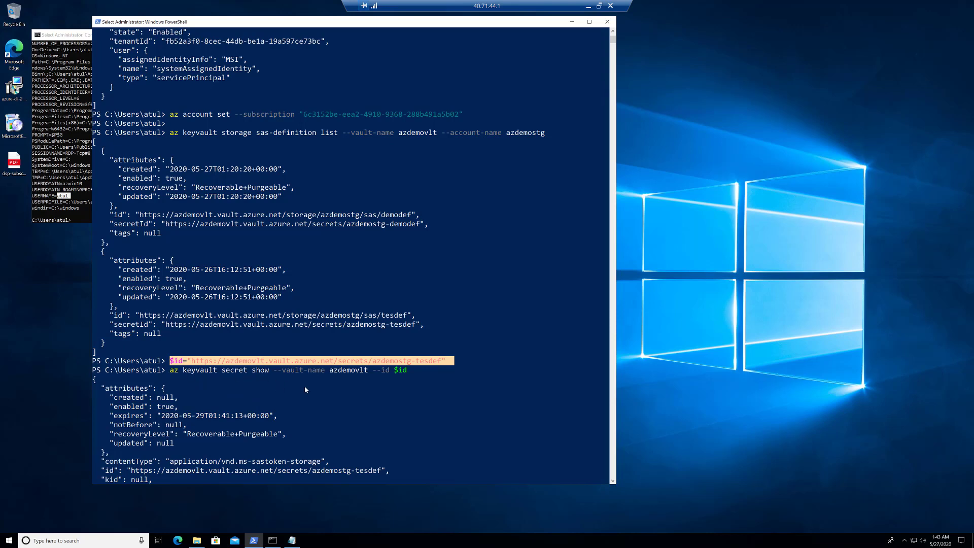
Step: Copy the azdemostg-tesdef secret's SAS token value and bring the Notepad SAS URL forward
scroll(306, 390, down, 1)
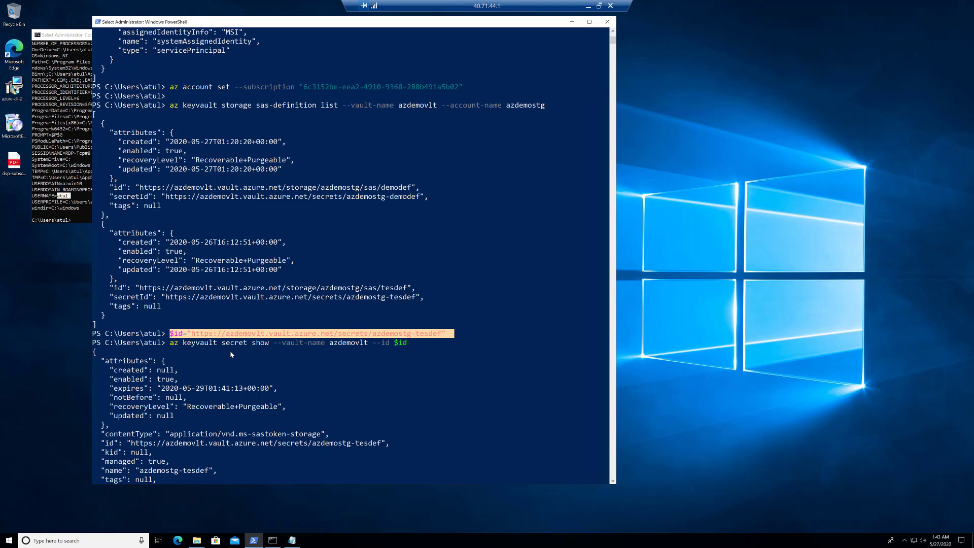
scroll(234, 356, down, 4)
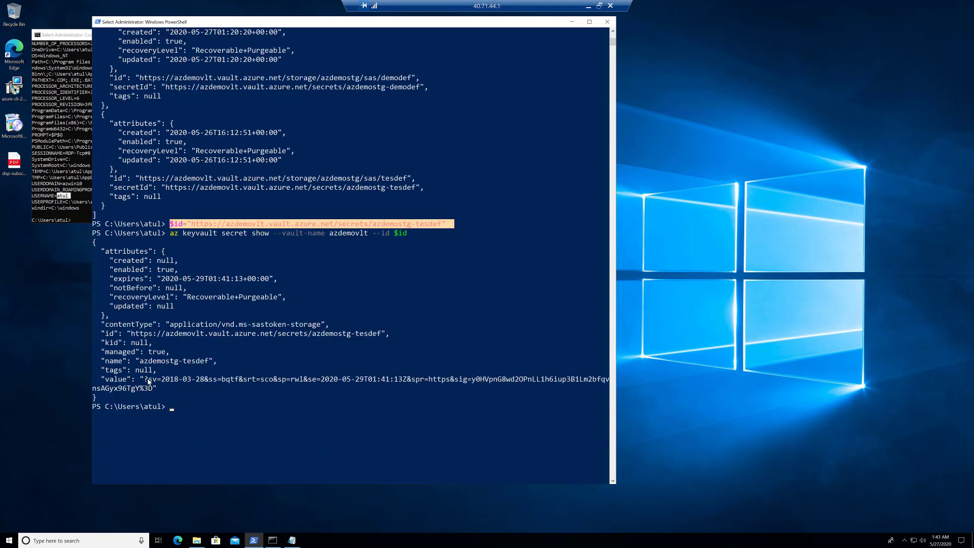
drag(145, 380, 173, 389)
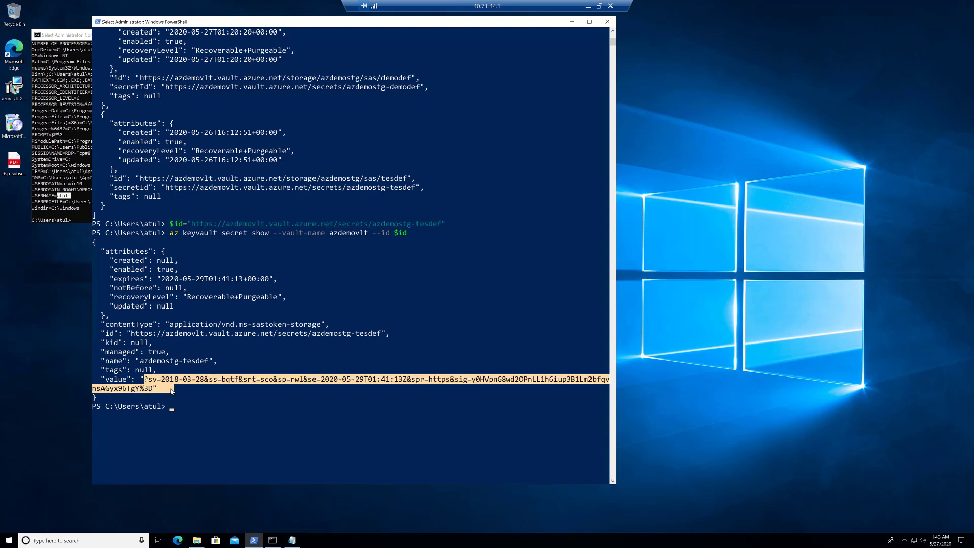
right_click(156, 385)
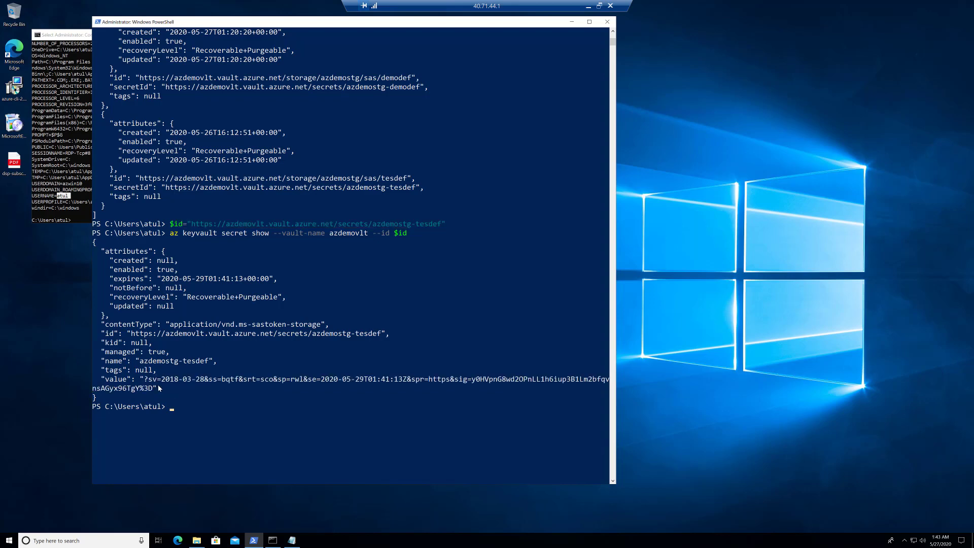
click(292, 541)
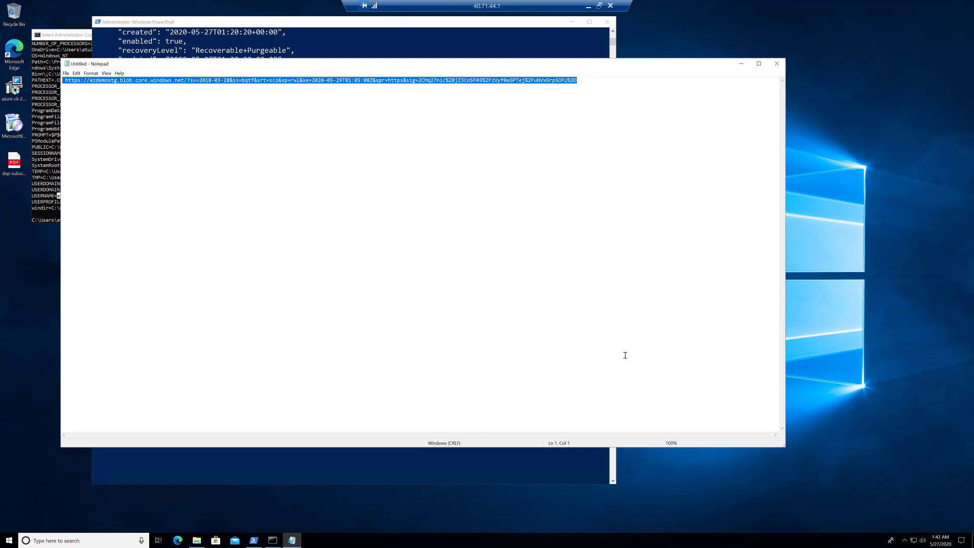
Step: Launch Microsoft Azure Storage Explorer by searching 'stora' from the taskbar
click(57, 541)
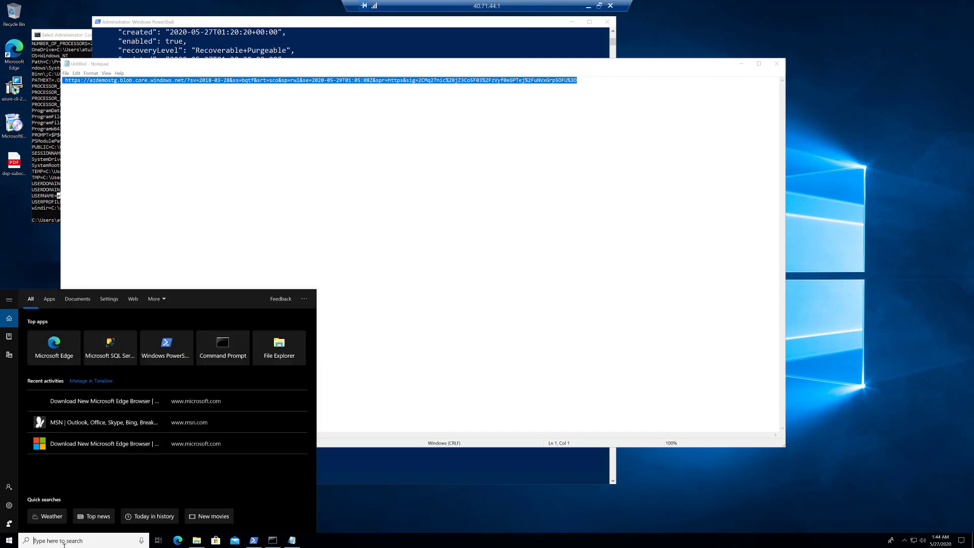
text(stora)
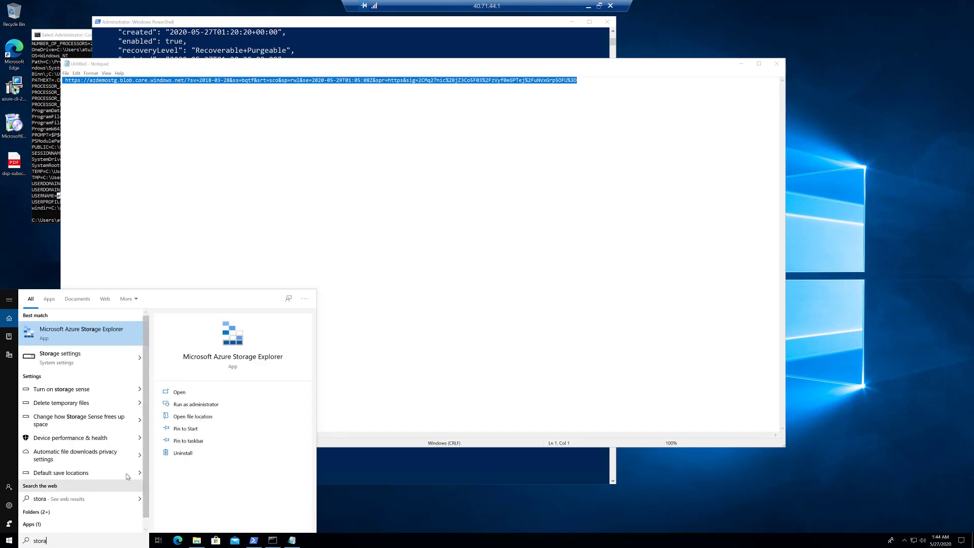
click(260, 362)
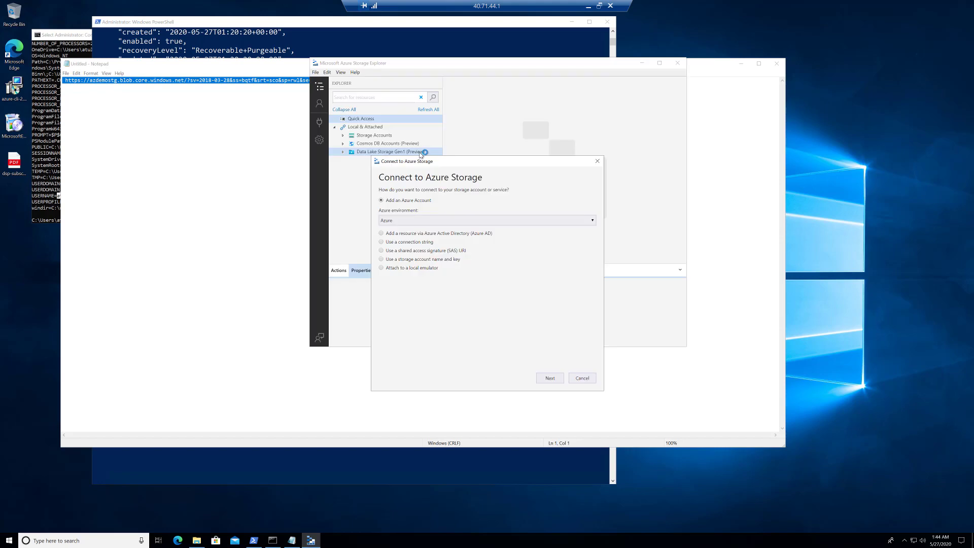
Step: Attach azdemostg with a SAS URI, pasting the blob SAS URL copied from Notepad, and connect
click(401, 250)
click(546, 378)
right_click(216, 80)
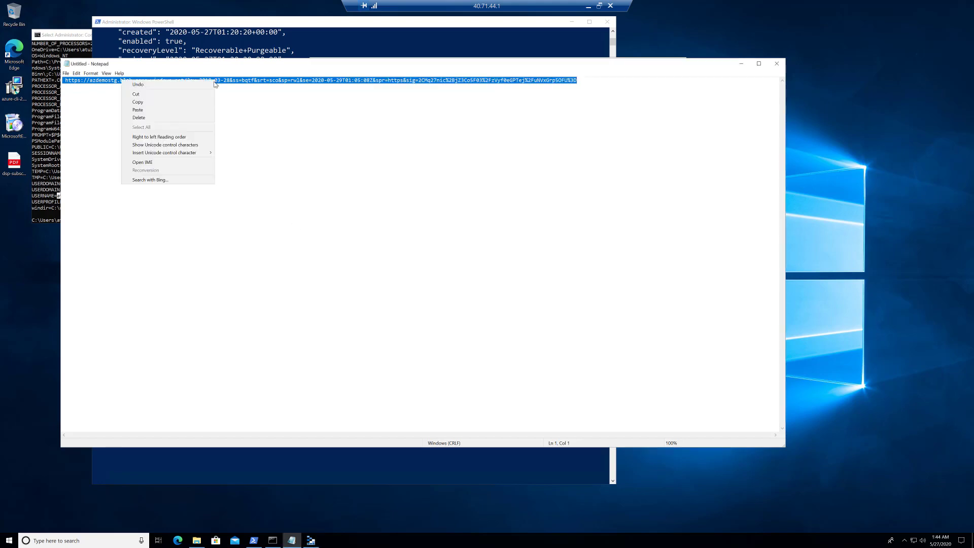
click(149, 103)
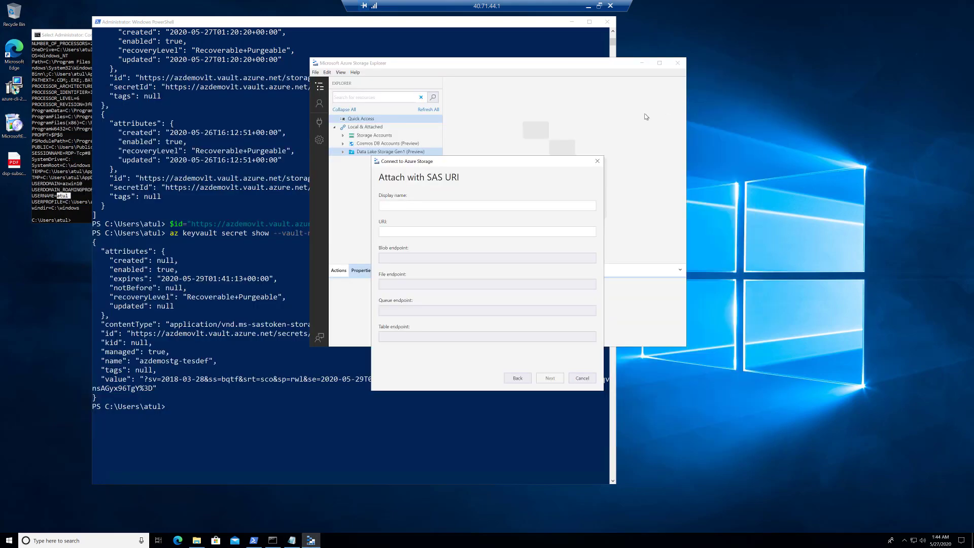
click(741, 63)
click(401, 231)
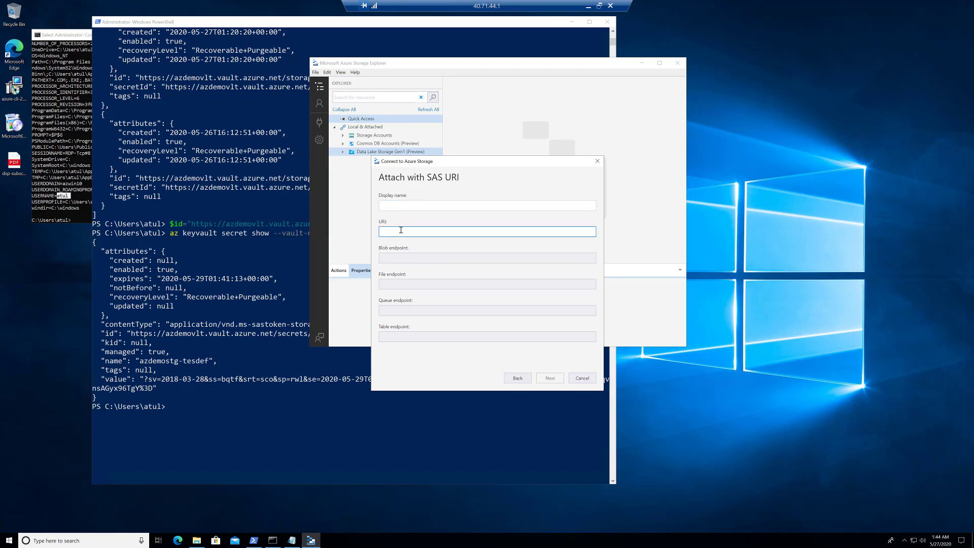
key(ctrl+v)
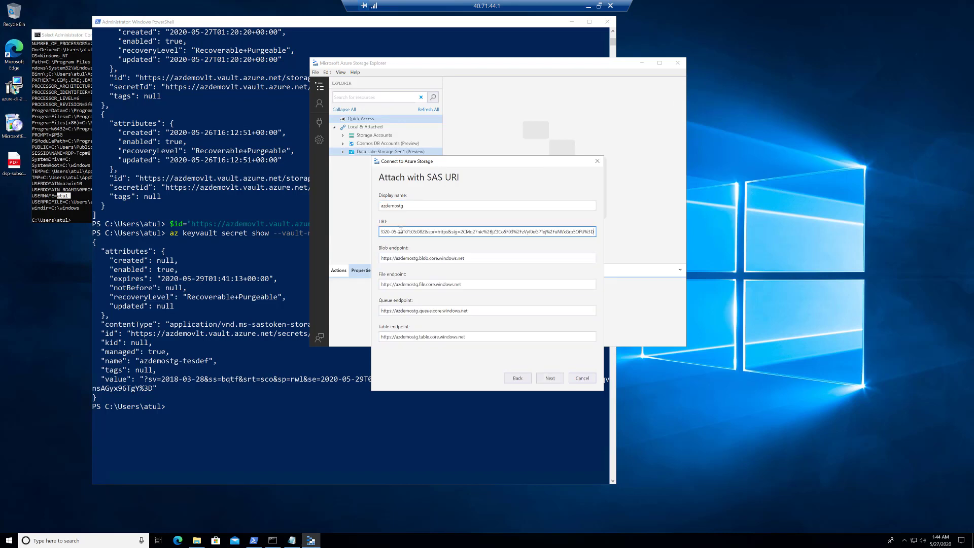
click(552, 381)
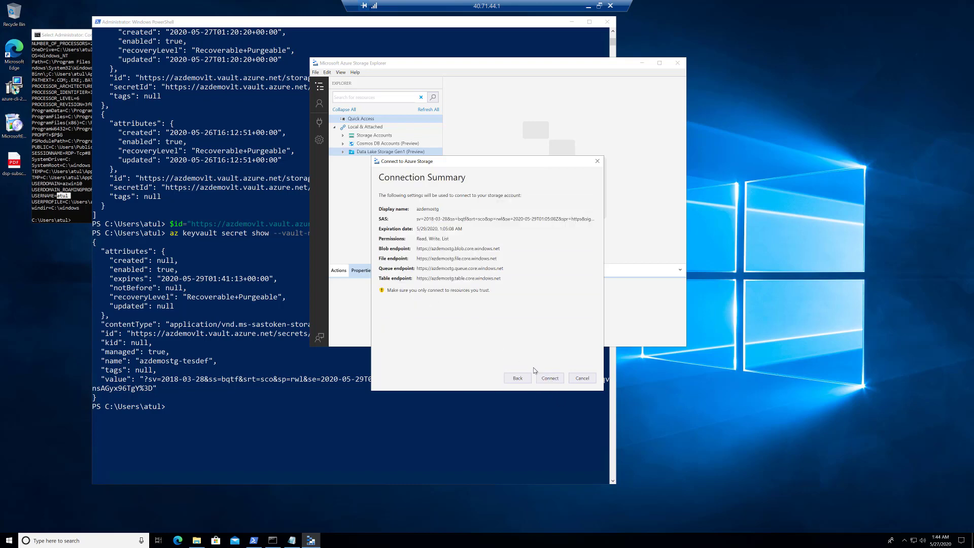
click(550, 379)
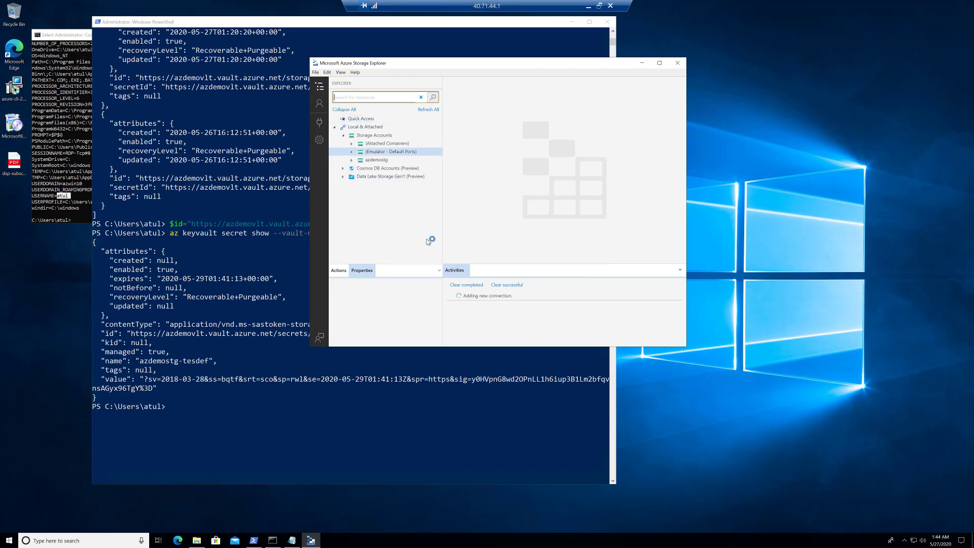
Step: Expand azdemostg (SAS) Blob Containers to list test001's three blobs, then minimize the remote desktop
click(351, 160)
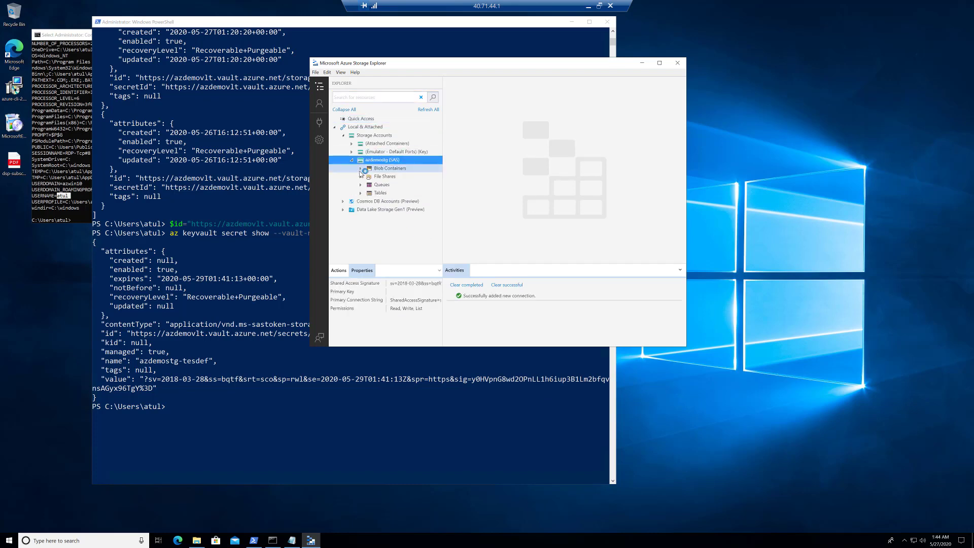
click(360, 169)
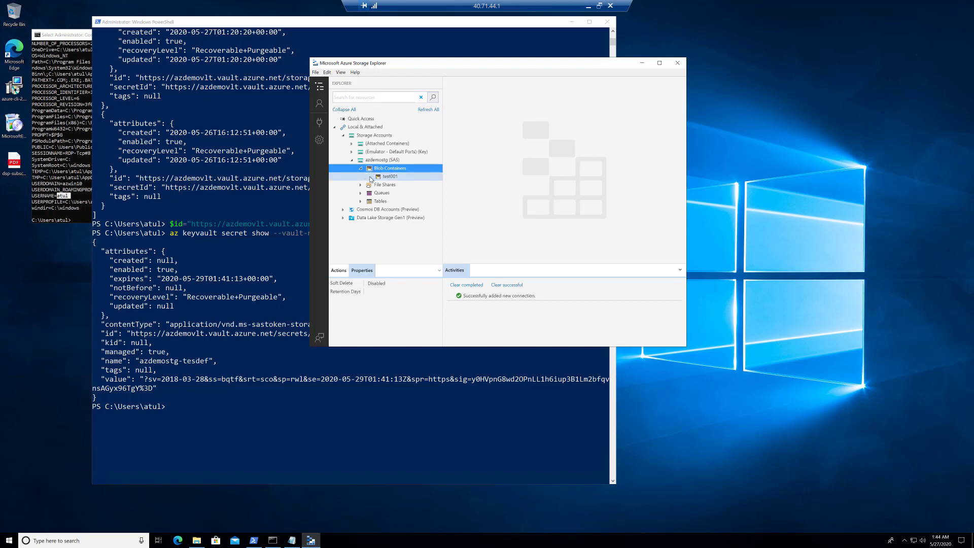
click(371, 177)
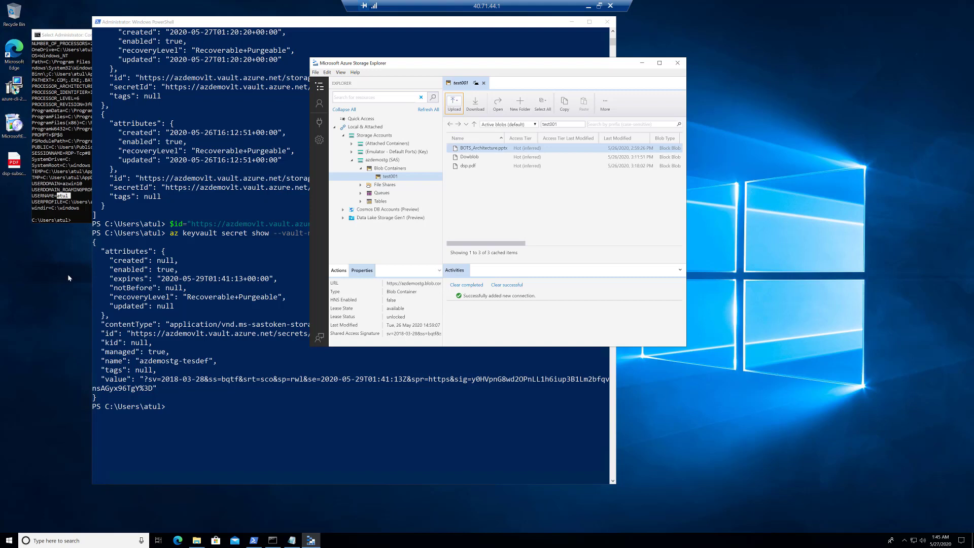
click(586, 7)
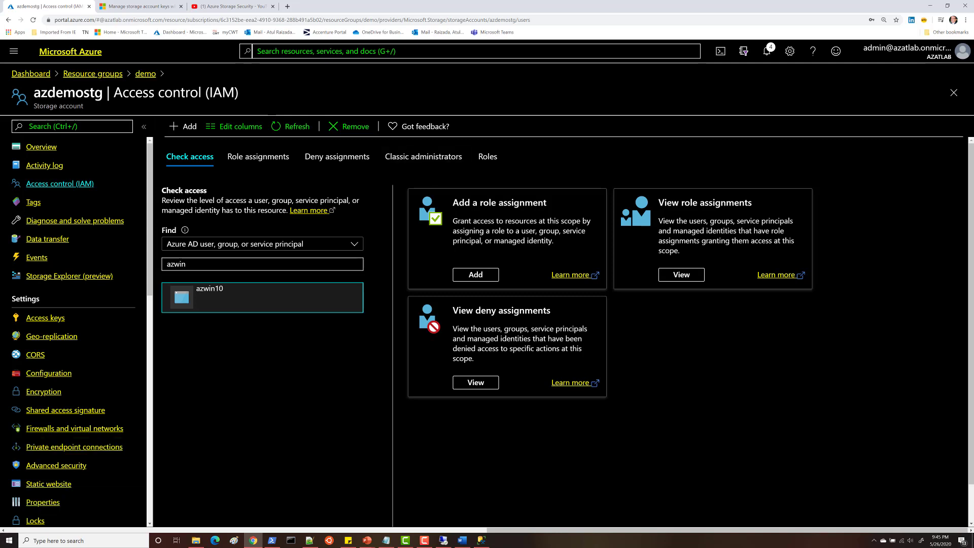
Step: From resource group demo, search the Marketplace for 'managed ide' and pick User Assigned Managed Identity
click(146, 74)
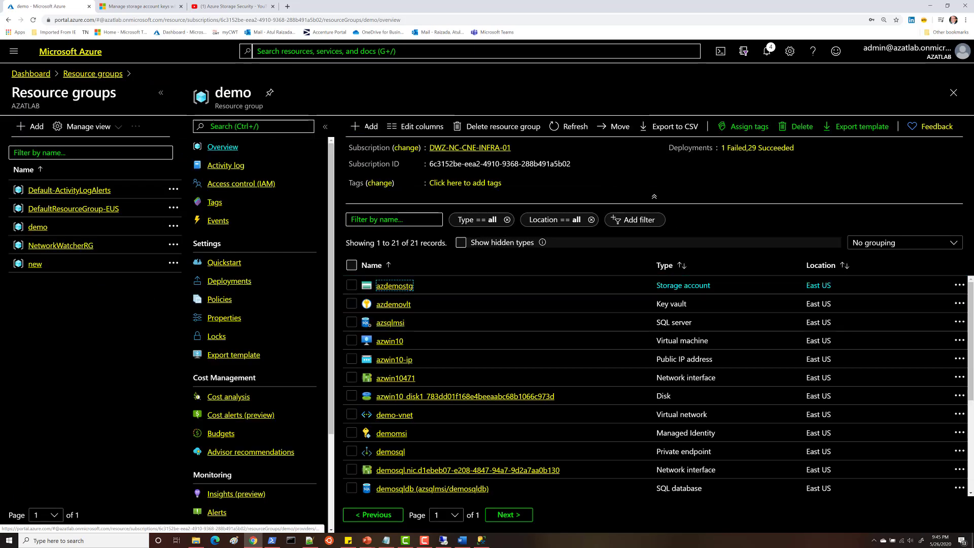
click(364, 127)
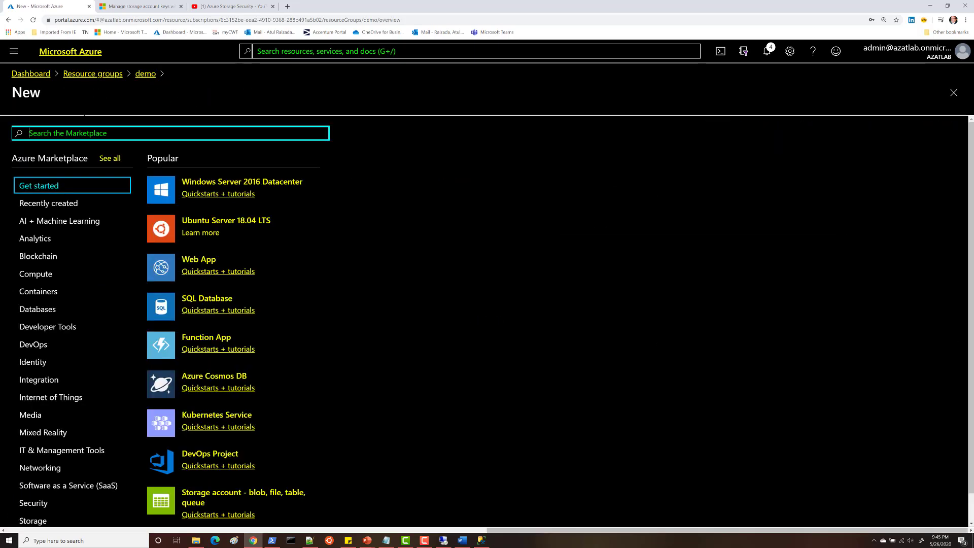
text(ma)
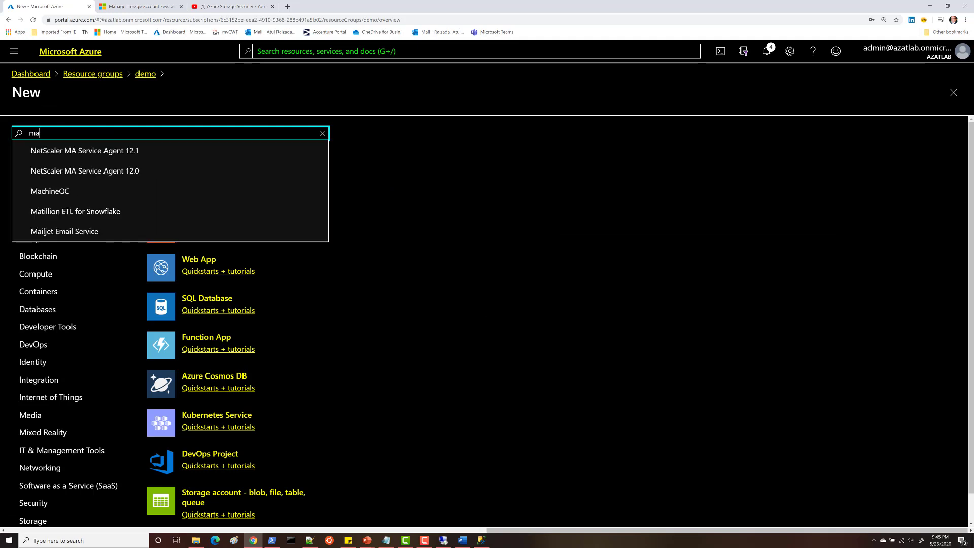
text(naged)
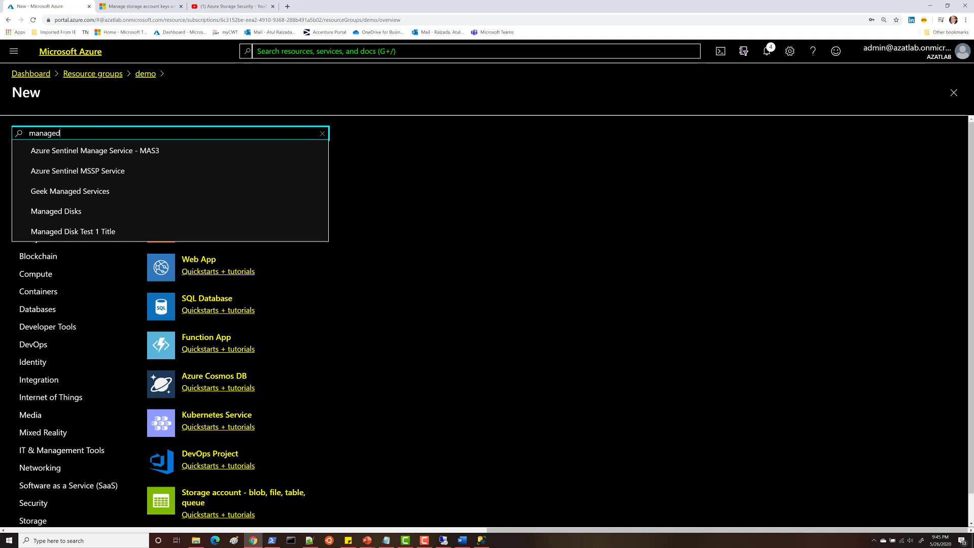
text( ide)
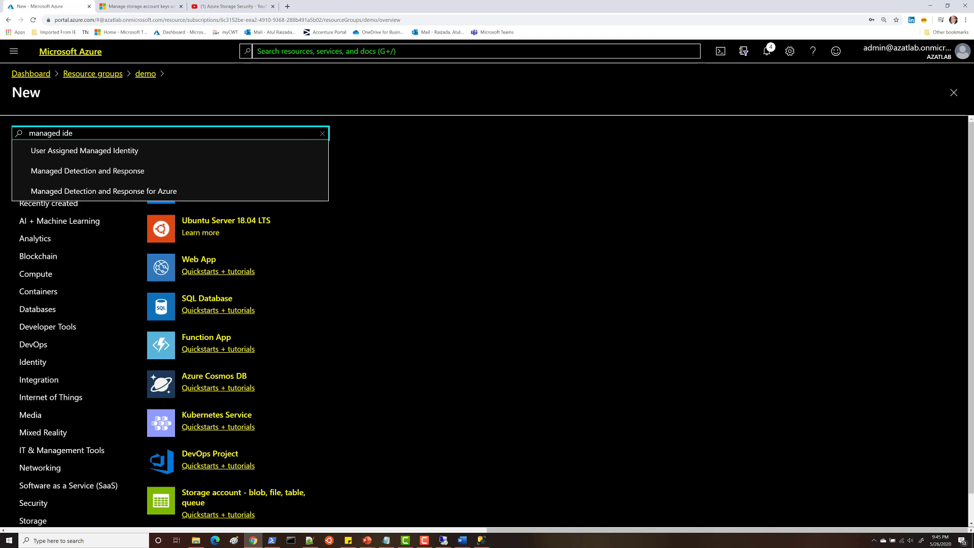
click(115, 150)
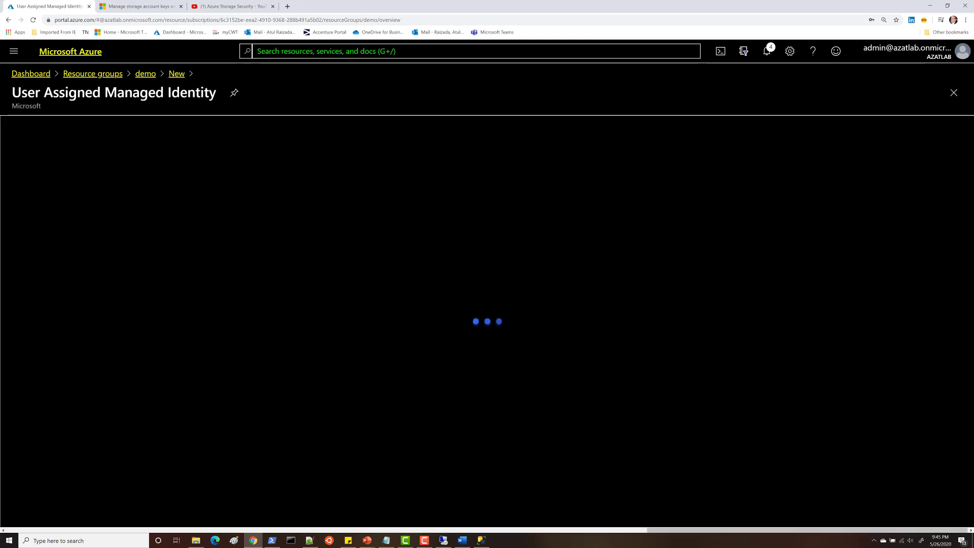
Step: Create a user assigned managed identity named test00195 in demo, East US
click(100, 172)
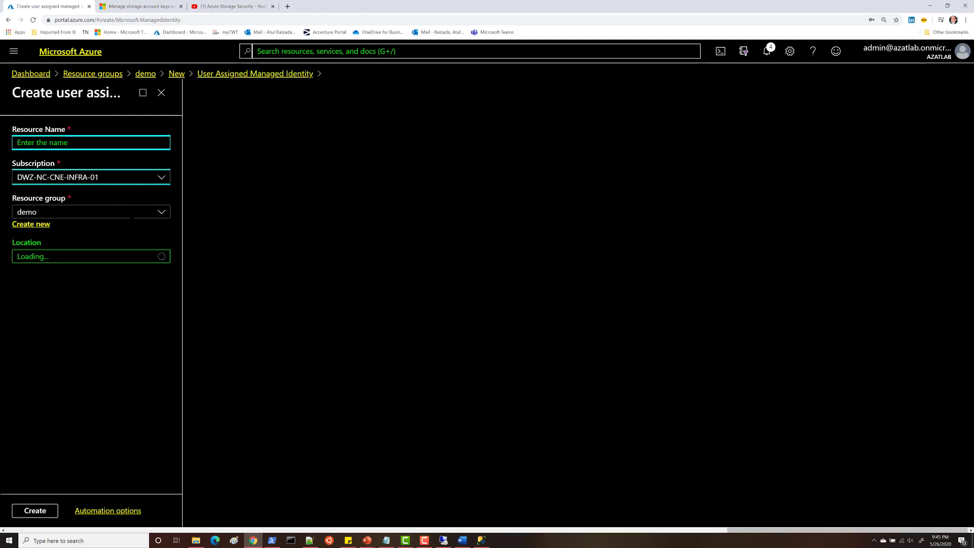
click(67, 143)
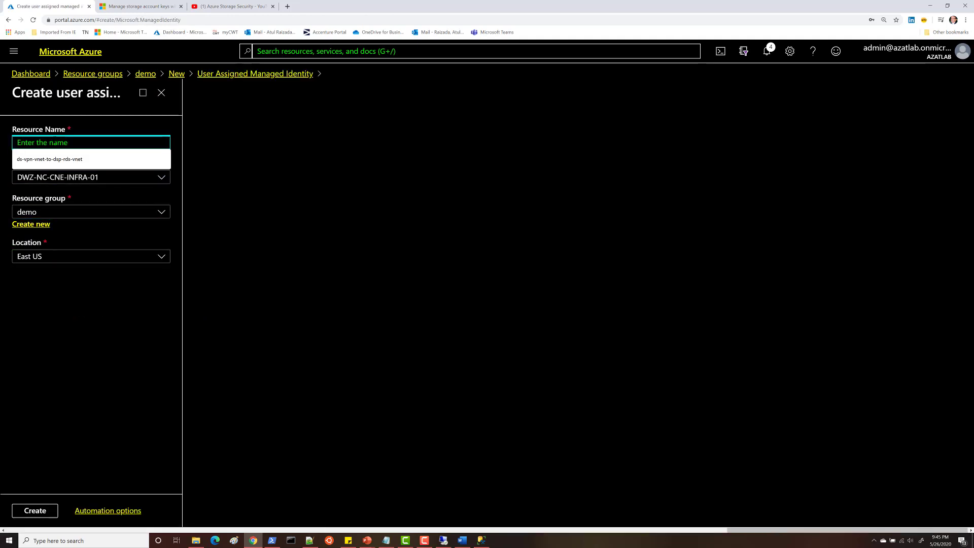
text(test)
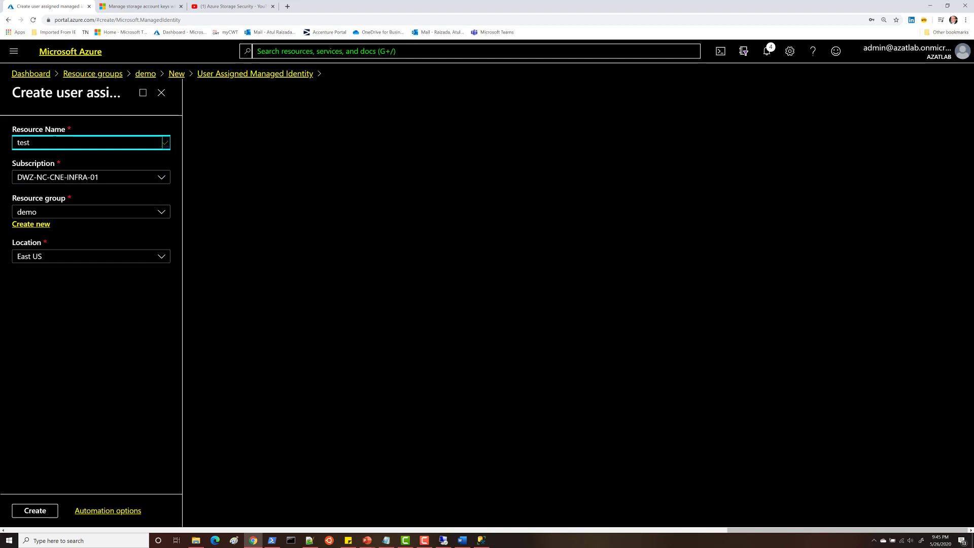
text(00195)
click(37, 513)
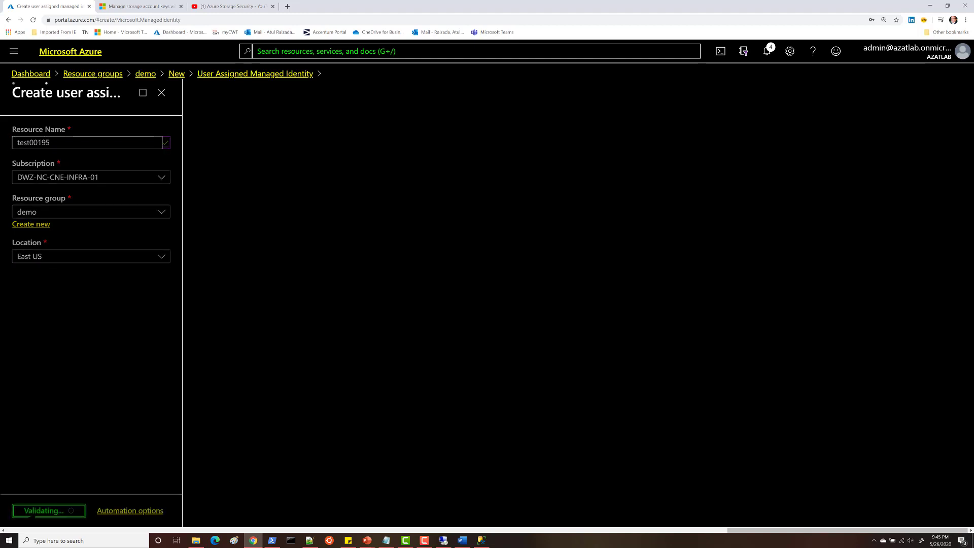